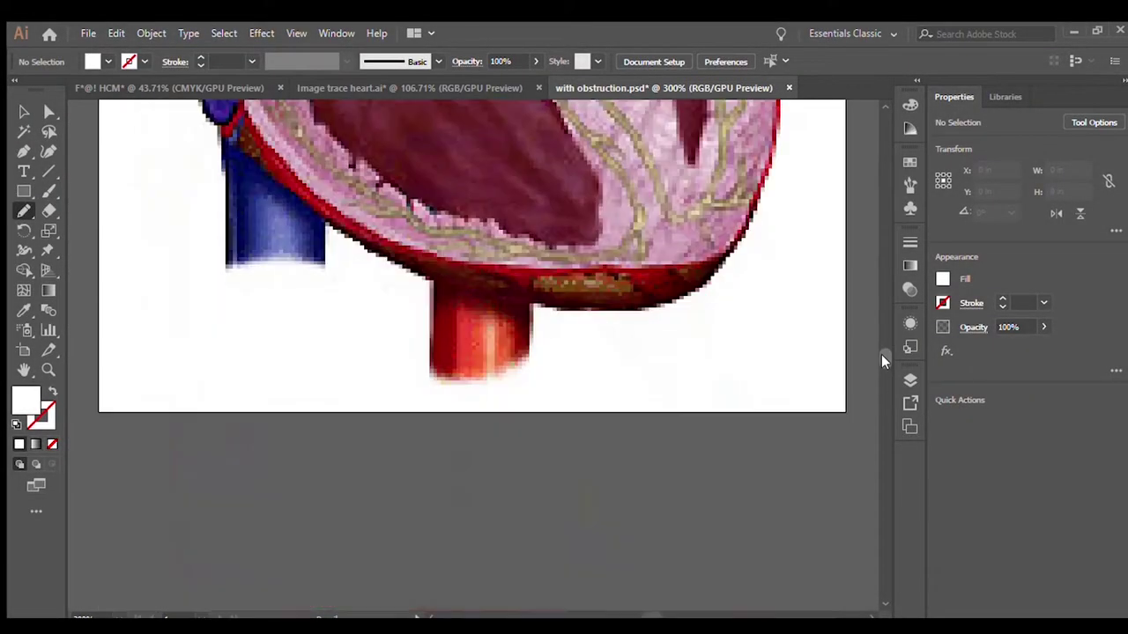
Step: Trace the heart outline from the top vessels, around the blue vessel, down the right edge and along the bottom
left_click_drag(882, 354, 882, 349)
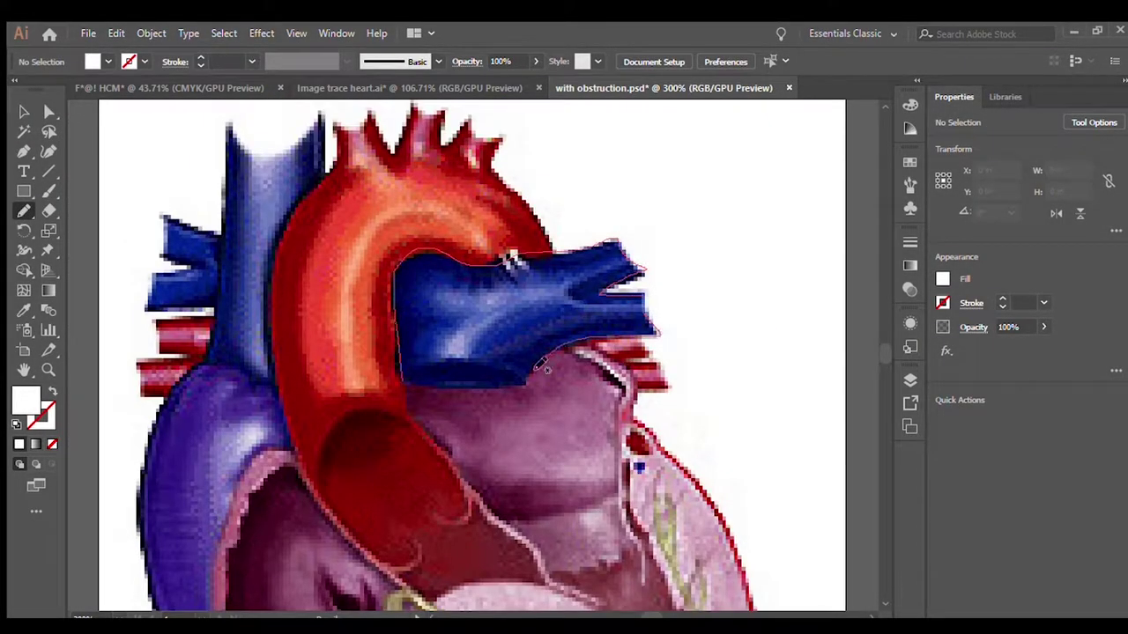
left_click_drag(539, 365, 405, 382)
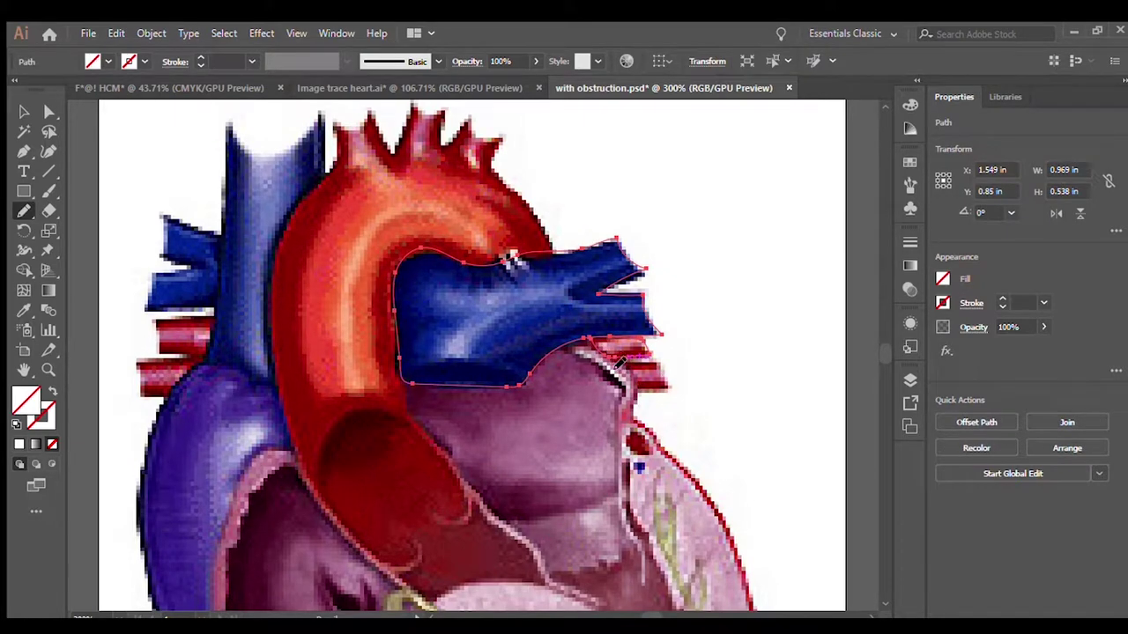
left_click_drag(630, 363, 572, 347)
scroll(714, 510, "down", 5)
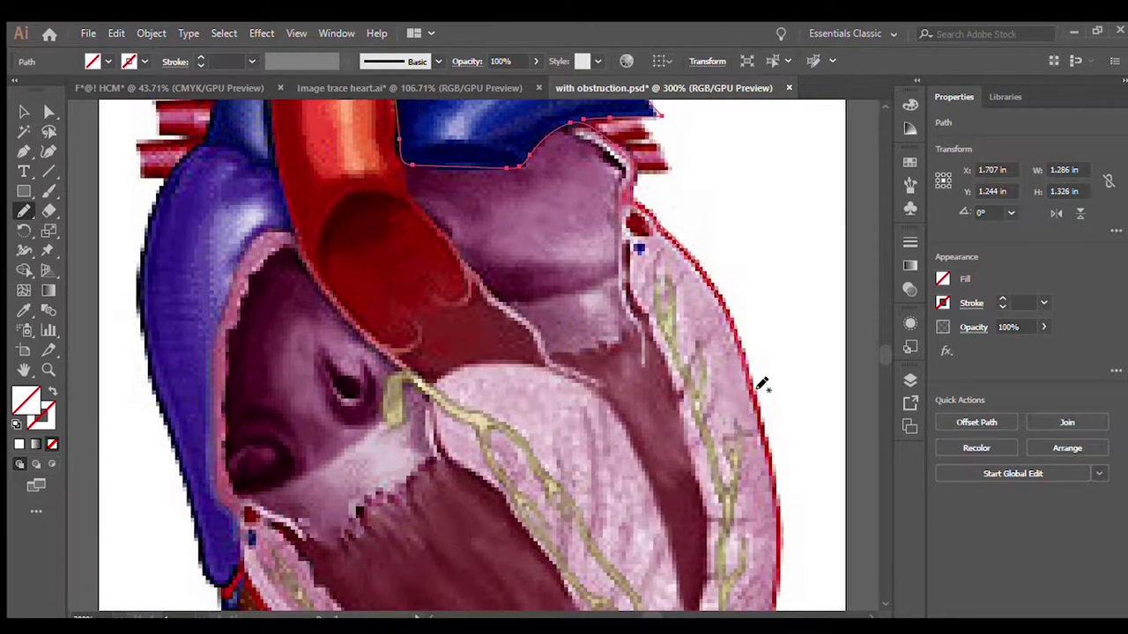
left_click_drag(774, 264, 756, 504)
left_click_drag(505, 584, 236, 414)
Step: Close the outline at the lower left and deselect it
key("ctrl+minus")
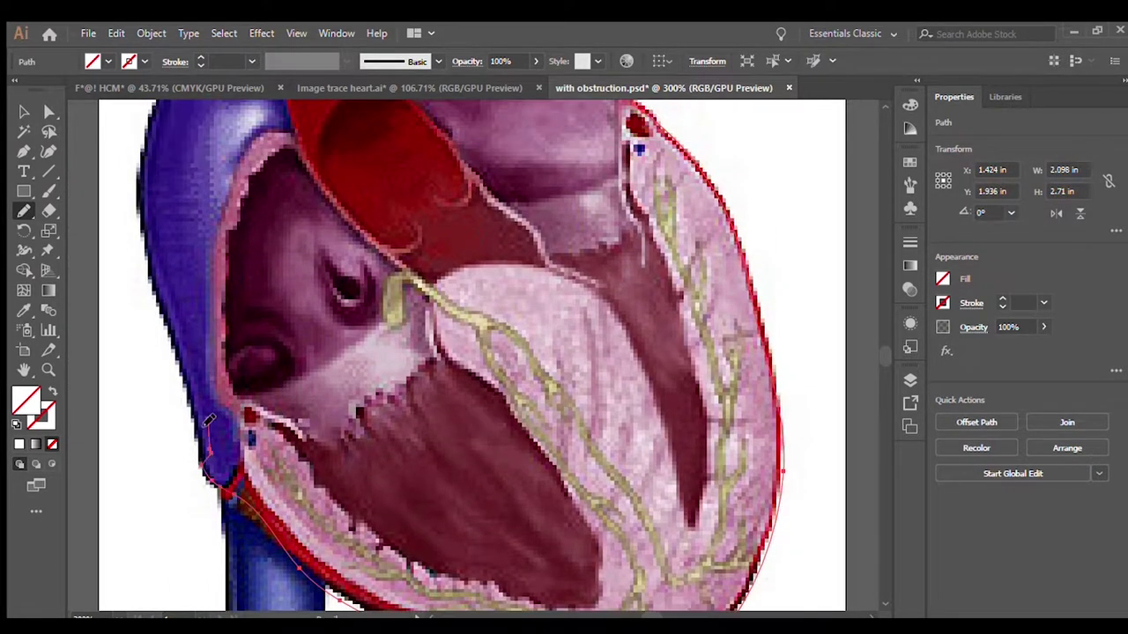
scroll(350, 200, "up", 4)
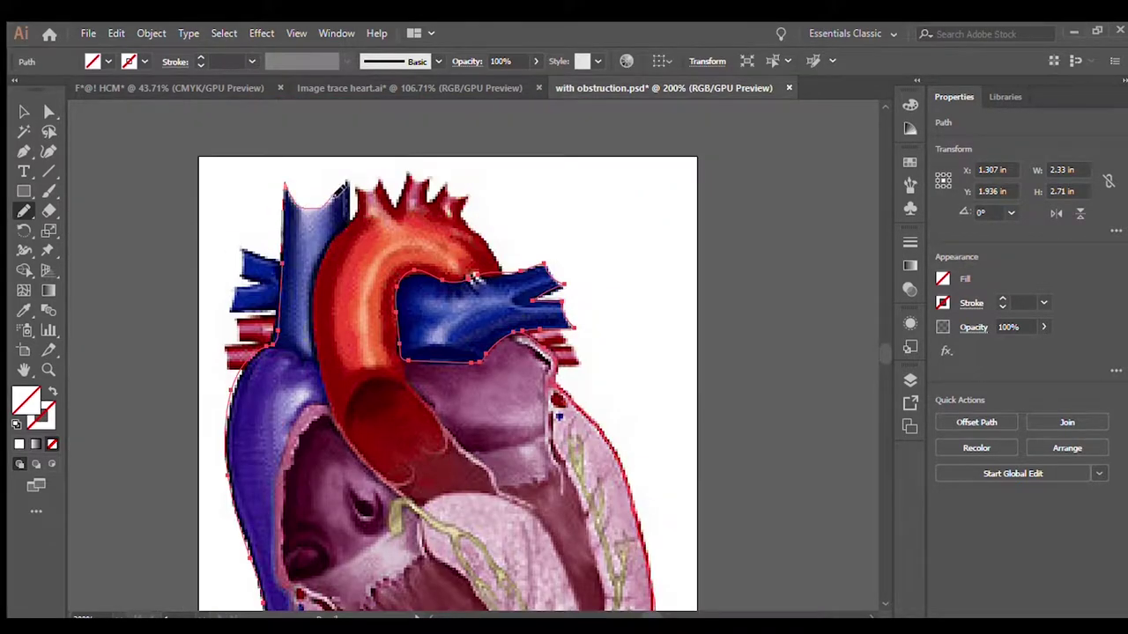
scroll(273, 548, "down", 4)
left_click_drag(280, 502, 310, 517)
scroll(490, 261, "up", 2)
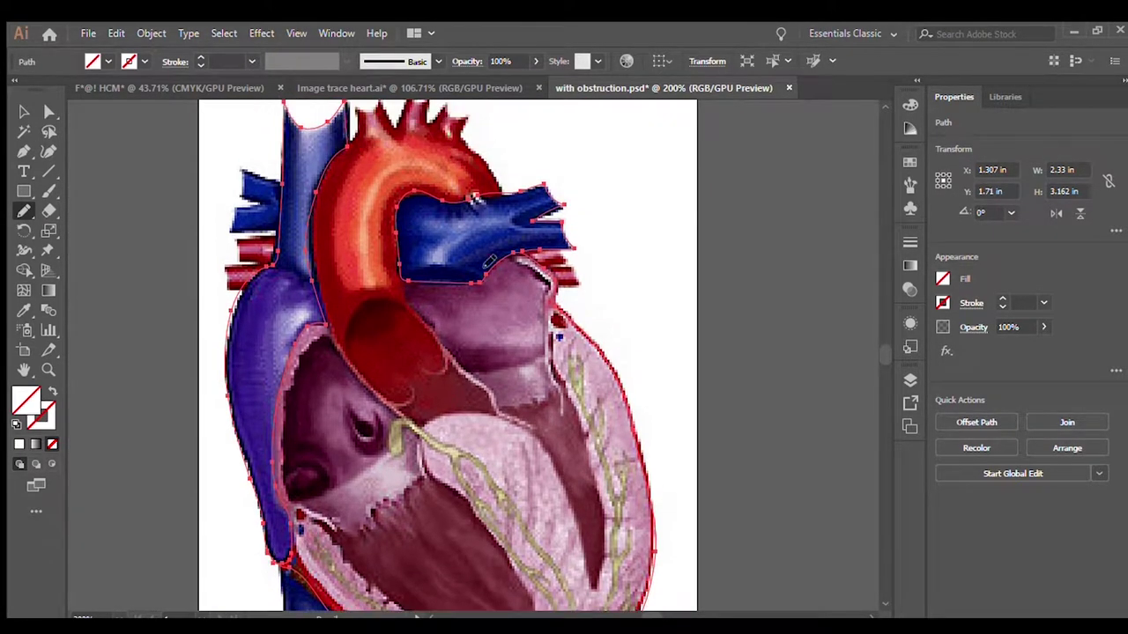
key("v")
left_click(859, 364)
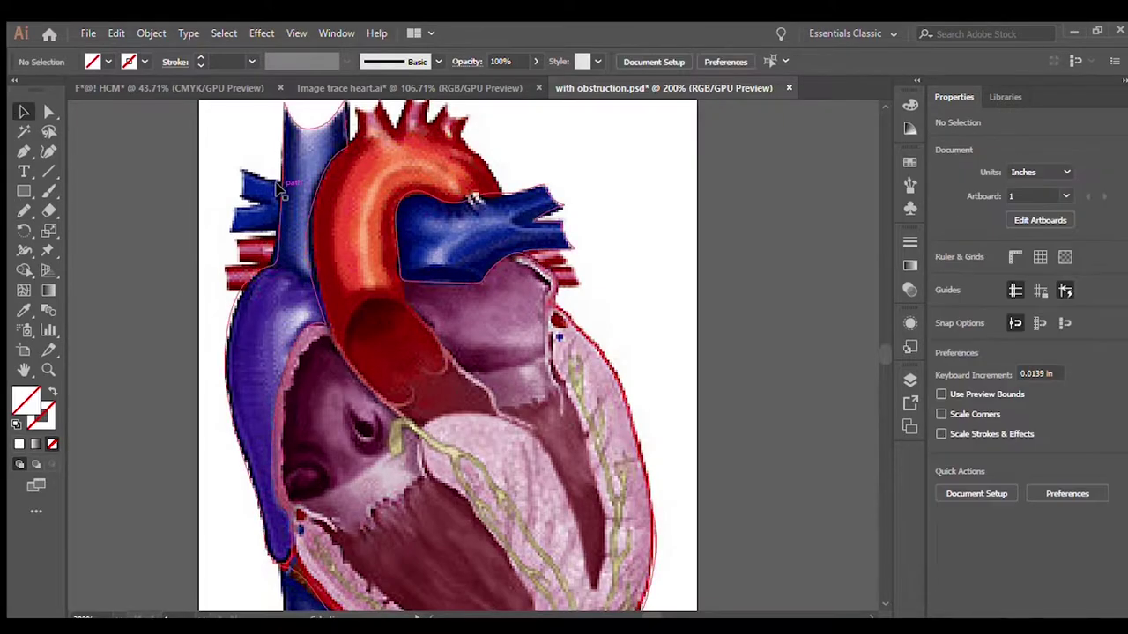
Step: Give the heart outline a solid black 3 pt stroke
key("ctrl+0")
key("ctrl+a")
key("d")
key("slash")
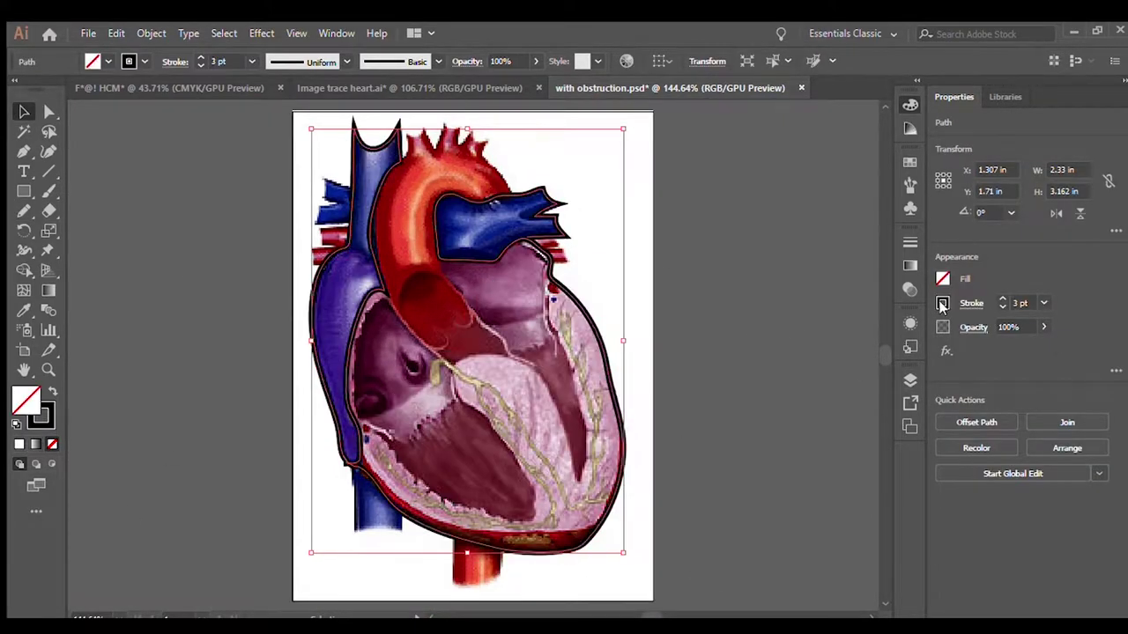
left_click(1001, 299)
left_click(1000, 299)
key("ctrl+shift+a")
Step: Outline the upper-left blue vessel, the small red branch and an inner chamber wall
key("n")
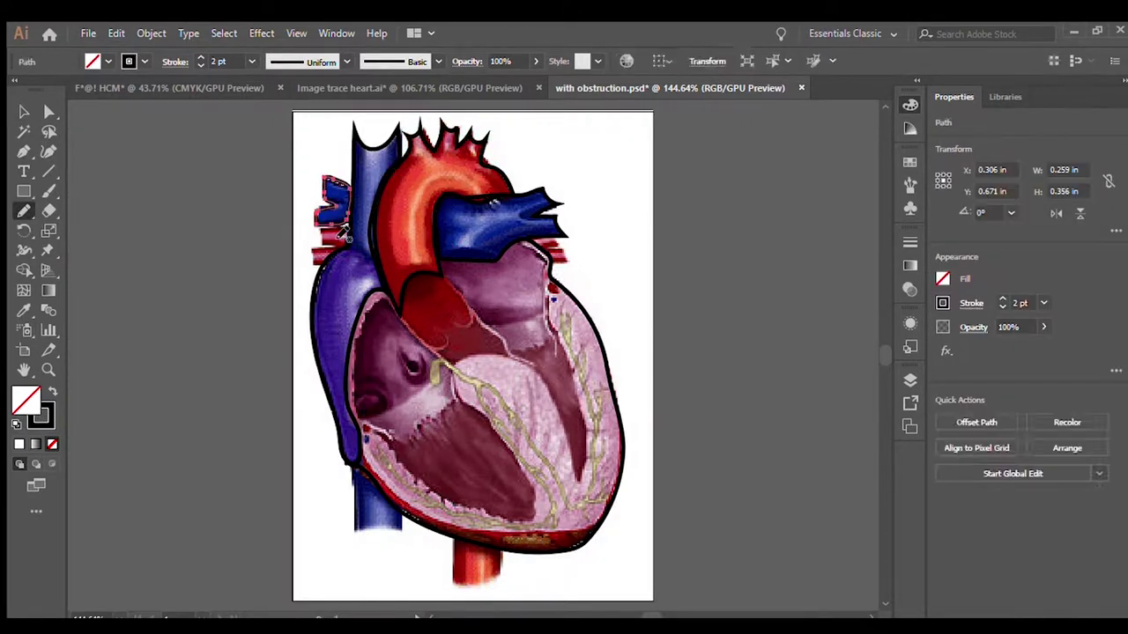
key("ctrl+plus")
key("ctrl+plus")
key("ctrl+plus")
left_click_drag(223, 217, 149, 289)
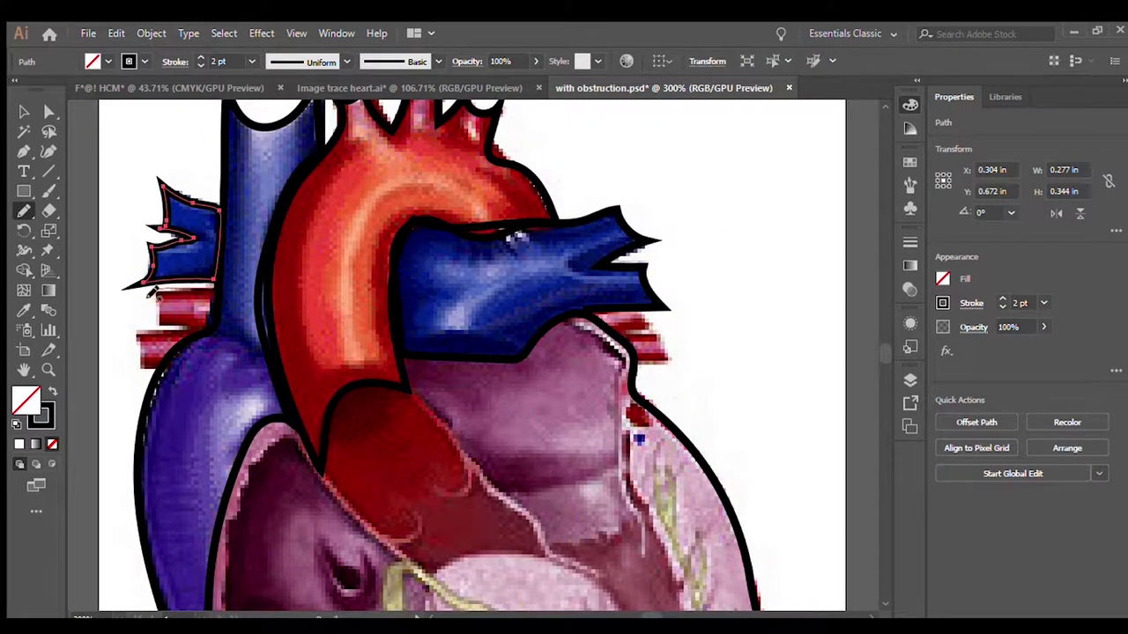
left_click_drag(139, 371, 145, 366)
scroll(643, 372, "down", 5)
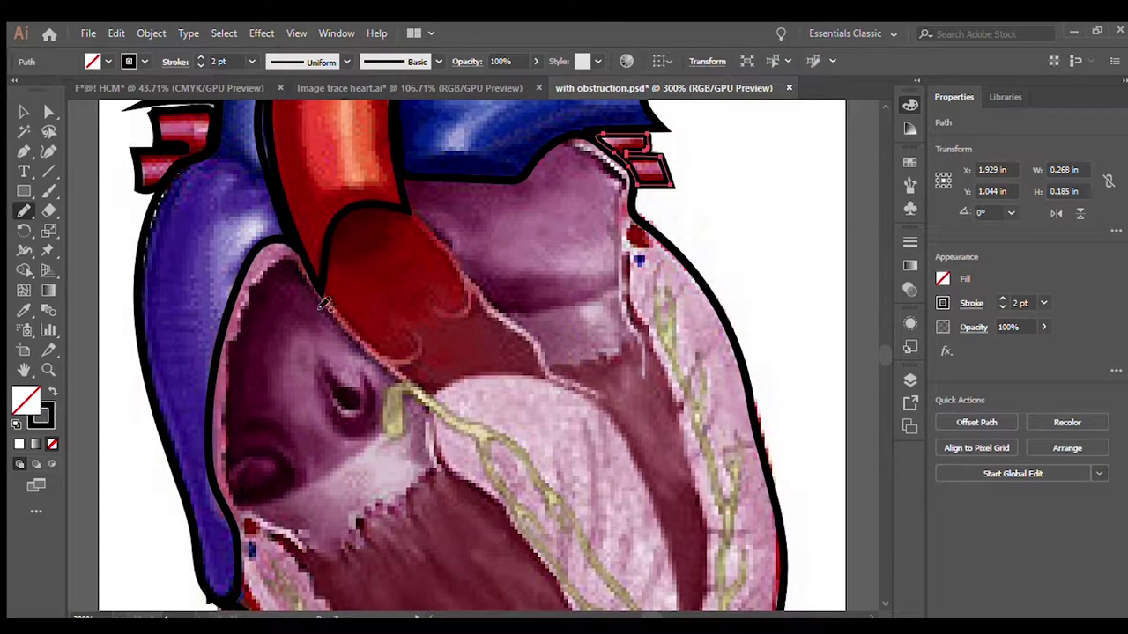
scroll(491, 573, "down", 3)
scroll(524, 445, "up", 1)
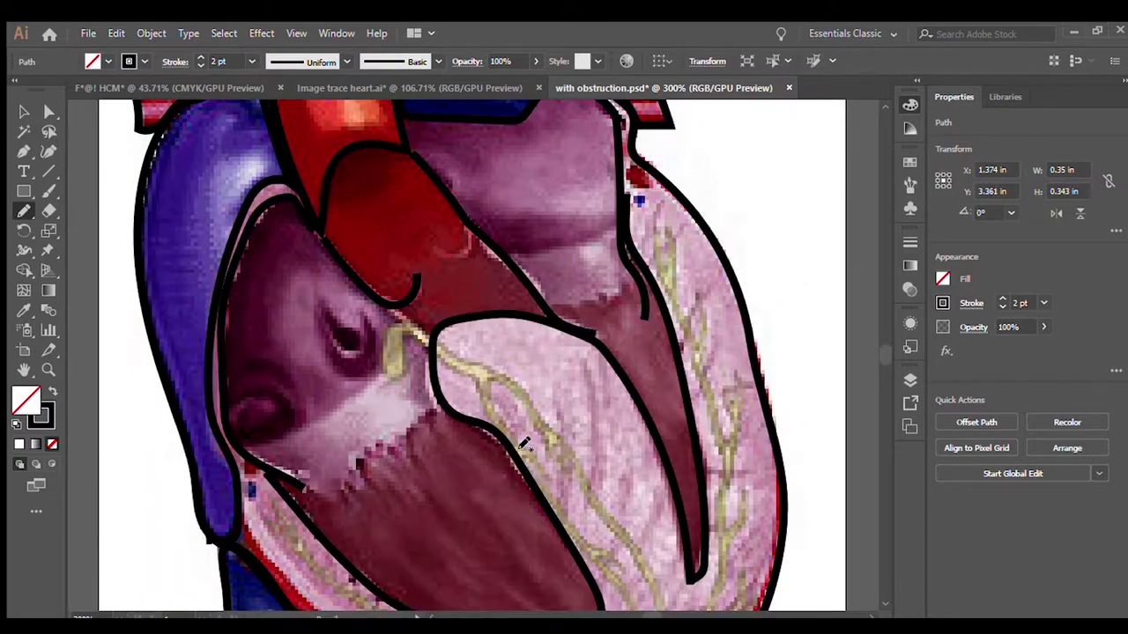
left_click_drag(474, 142, 403, 289)
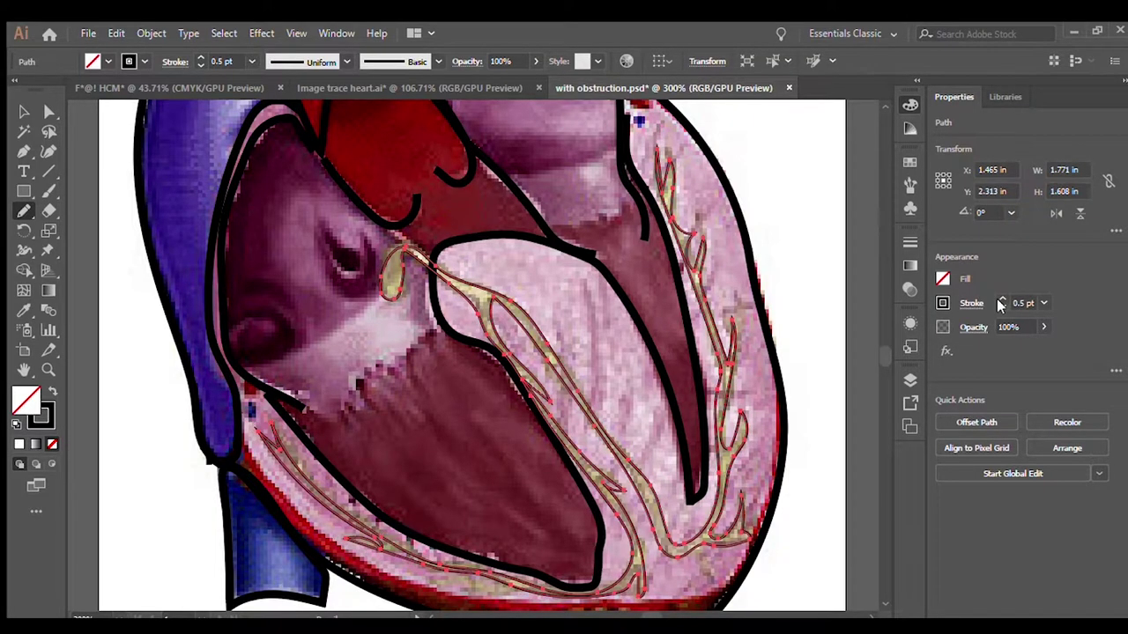
Step: Outline the dark spot, U-shaped opening, lower-left dark area and jagged valve edge at 0.25 pt
key("ctrl+shift+a")
key("ctrl+0")
scroll(396, 349, "up", 5)
scroll(397, 351, "up", 1)
left_click_drag(278, 345, 273, 355)
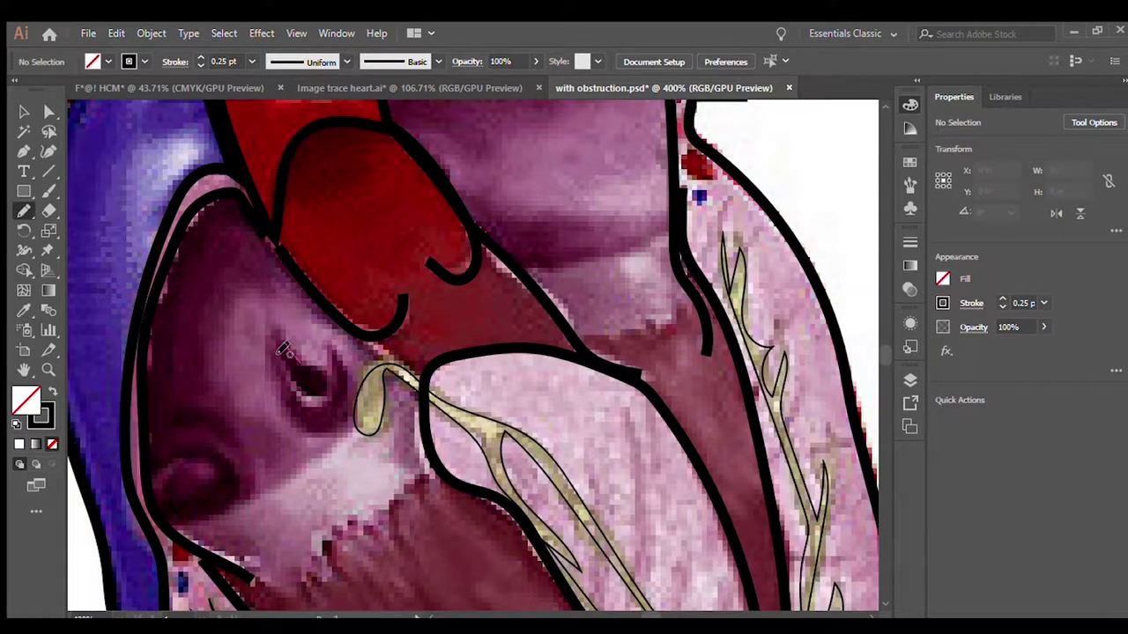
left_click_drag(330, 412, 273, 336)
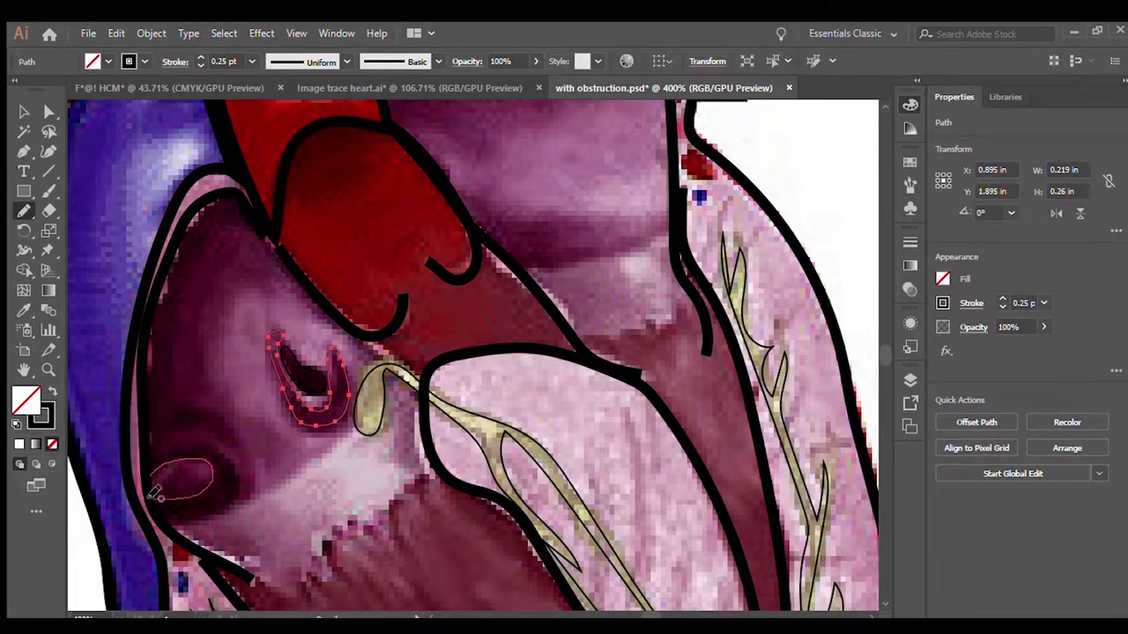
left_click_drag(153, 497, 169, 527)
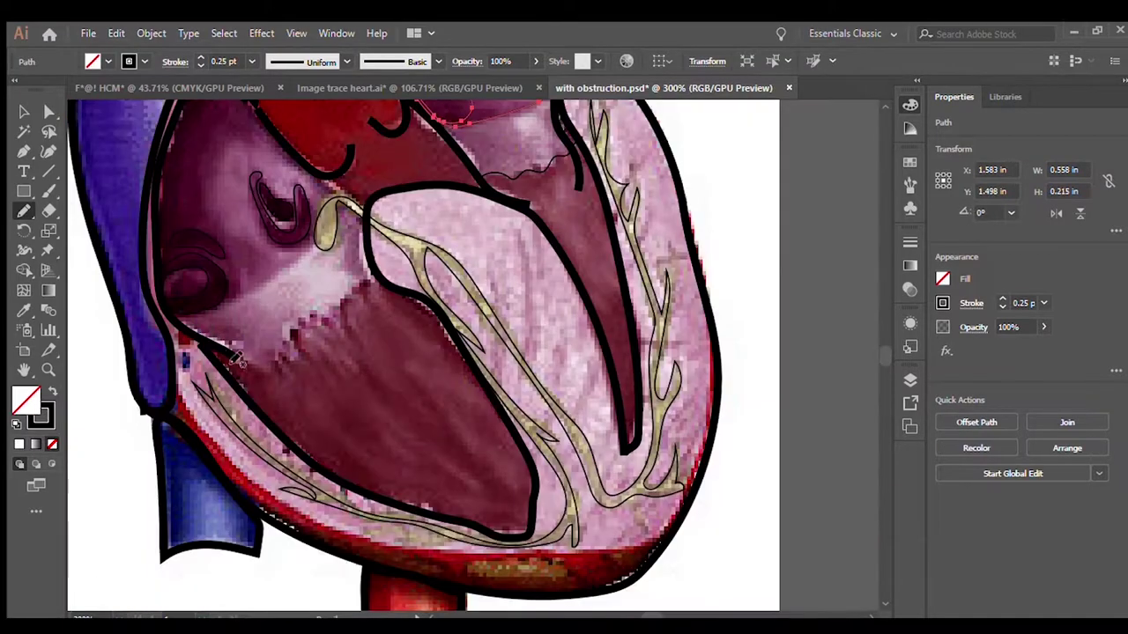
scroll(256, 374, "down", 2)
left_click_drag(322, 361, 451, 427)
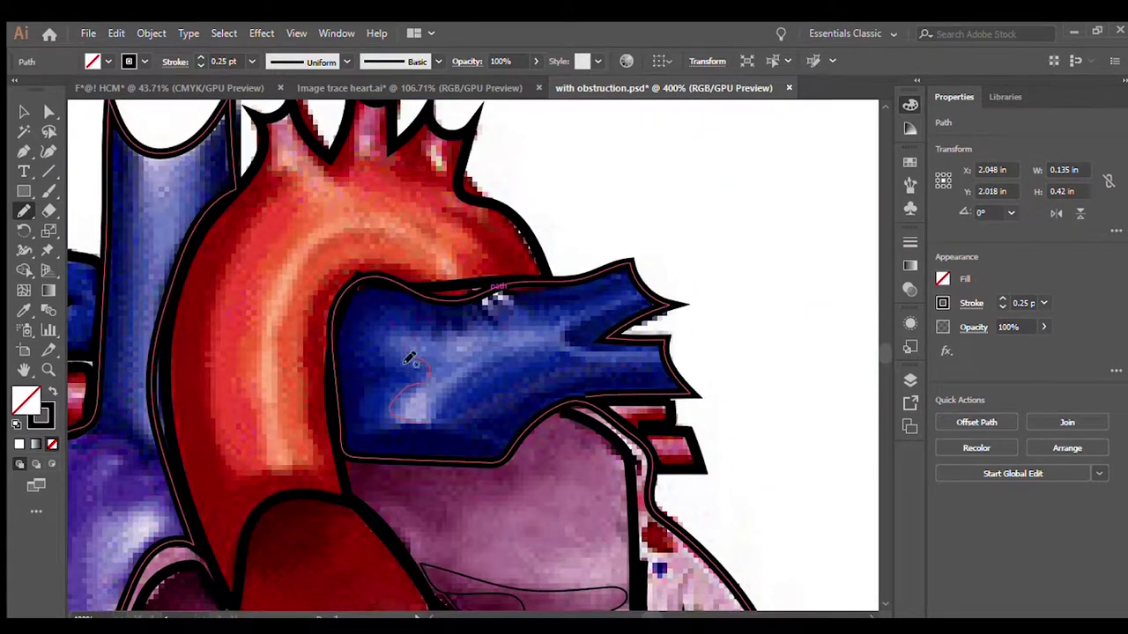
Step: Trace the blue-vessel highlight, the aorta arch light band and thin lower-heart detail lines
left_click_drag(283, 277, 275, 211)
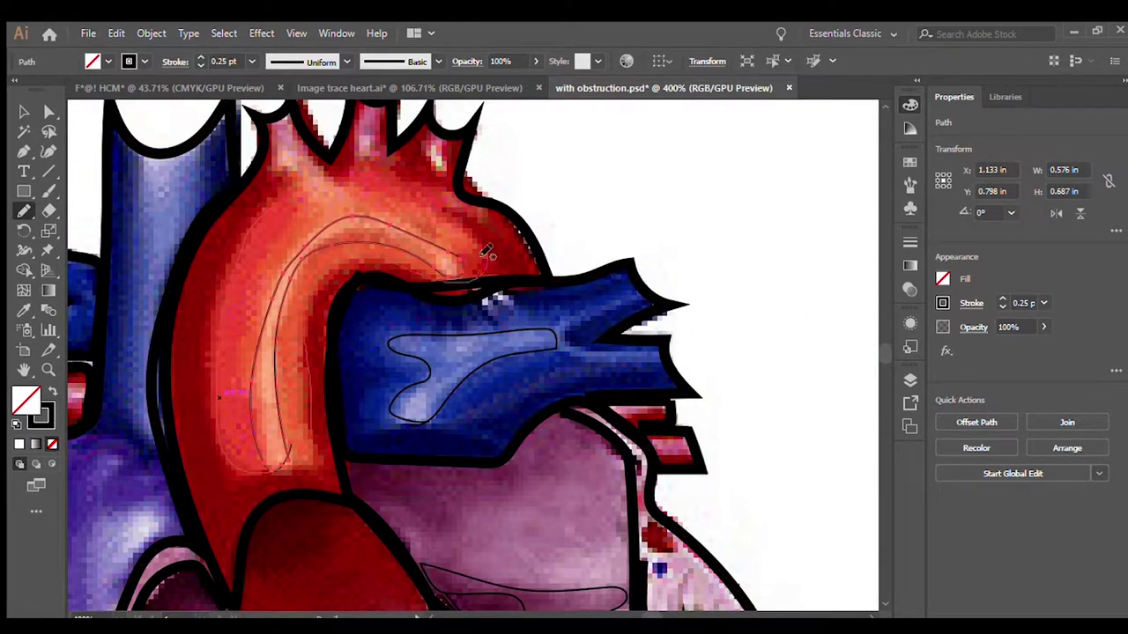
left_click_drag(484, 253, 369, 143)
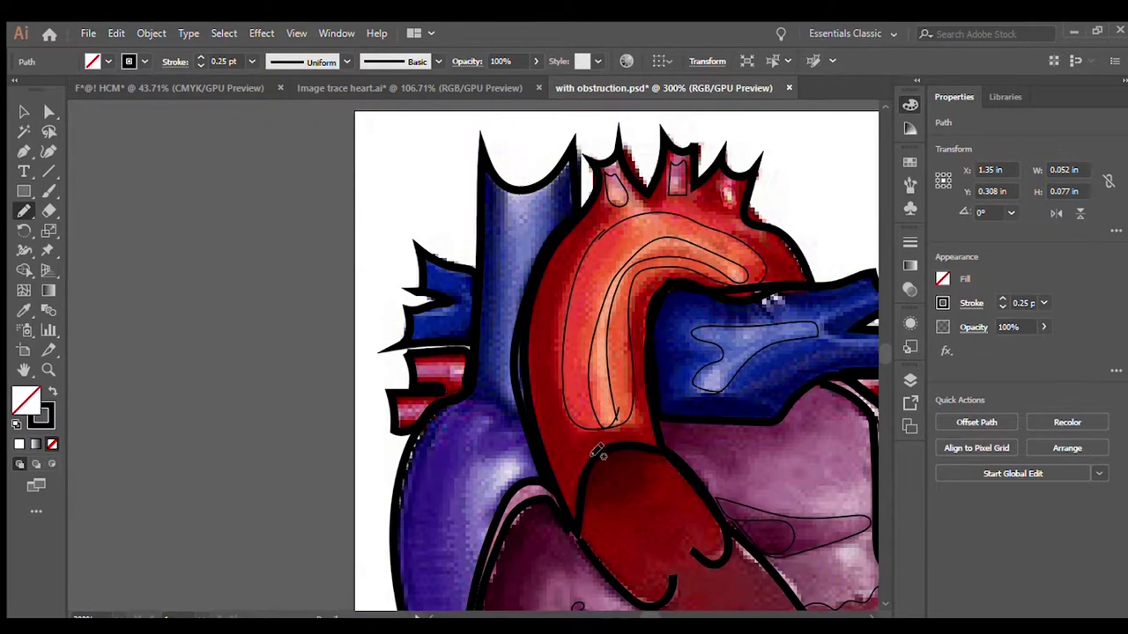
scroll(523, 317, "down", 5)
scroll(527, 332, "down", 4)
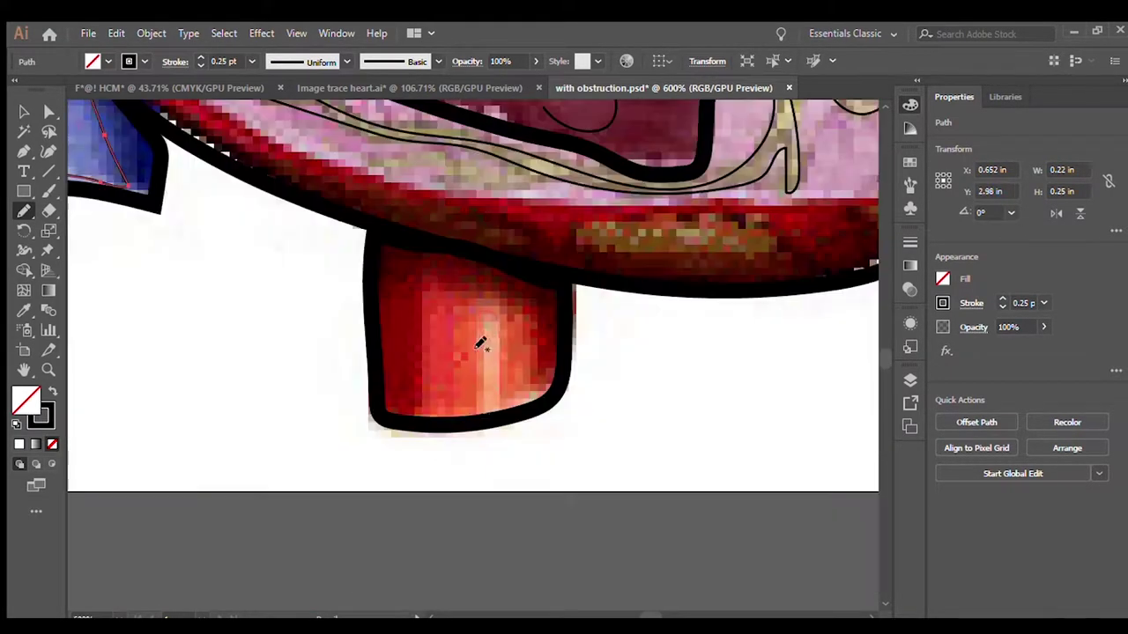
left_click_drag(478, 340, 503, 327)
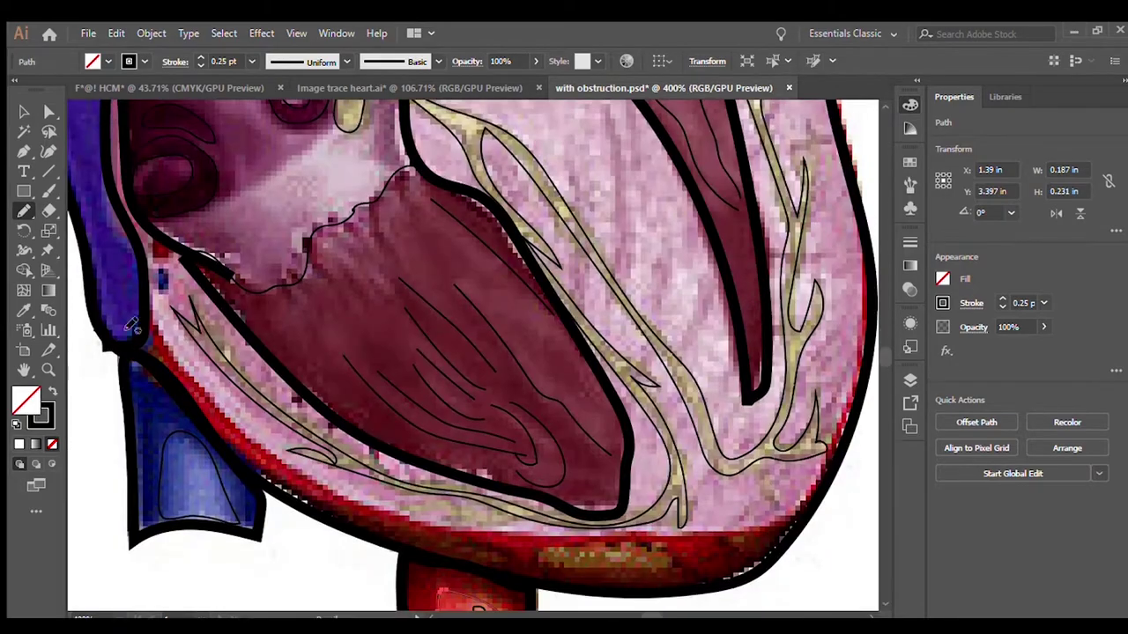
key("v")
scroll(827, 454, "down", 2)
scroll(705, 352, "down", 2)
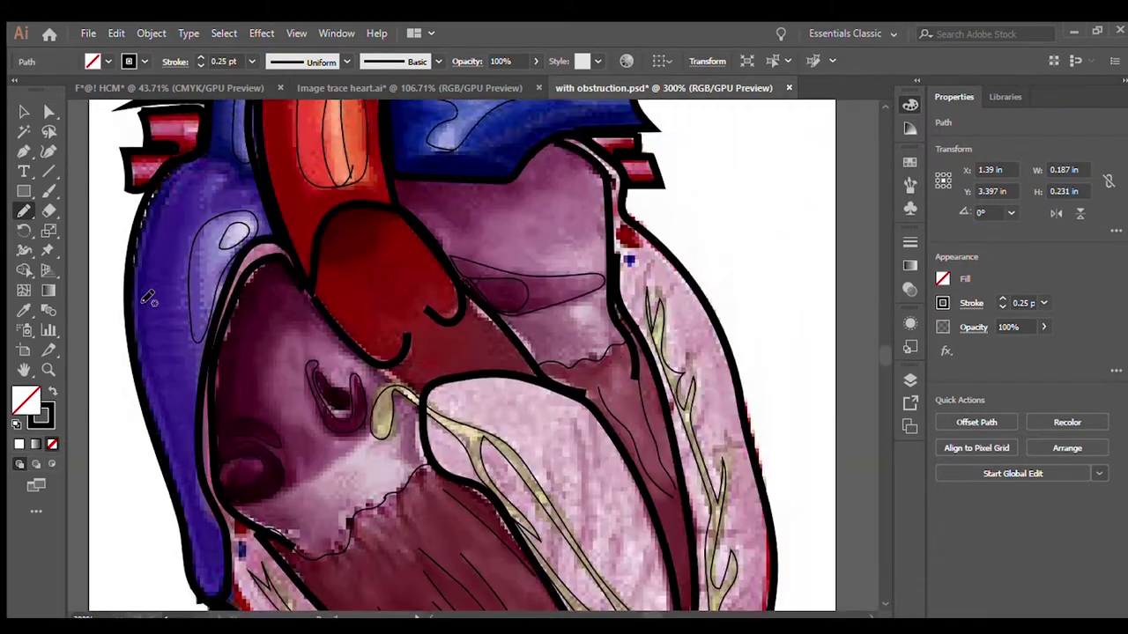
scroll(620, 264, "down", 2)
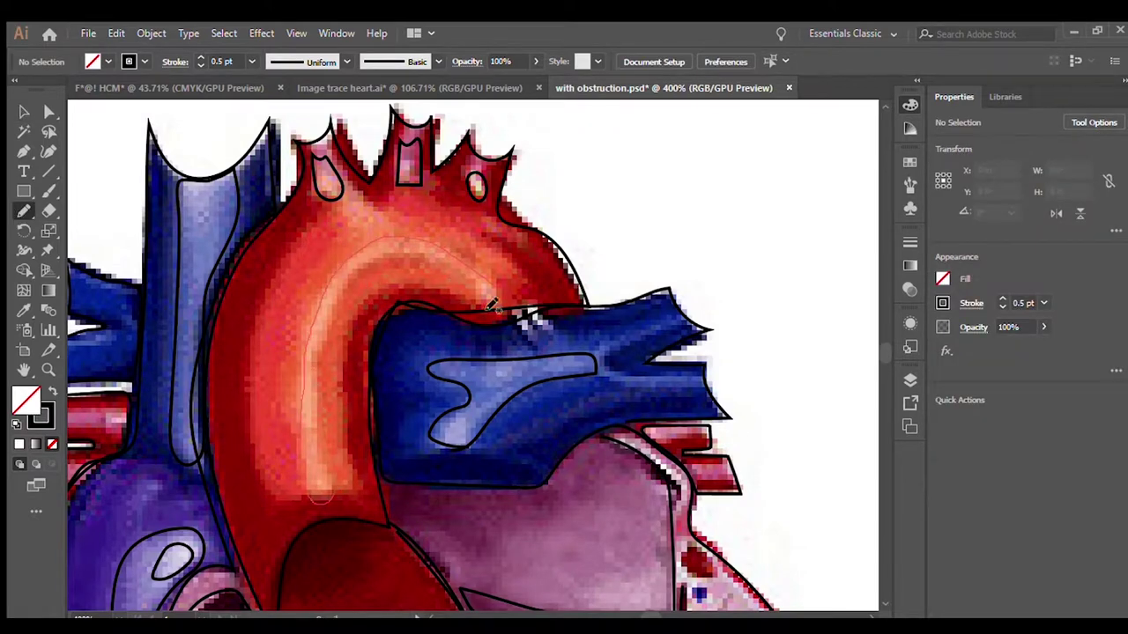
Step: Outline the aorta arch highlight and the small red blob
left_click_drag(491, 304, 493, 297)
key("Delete")
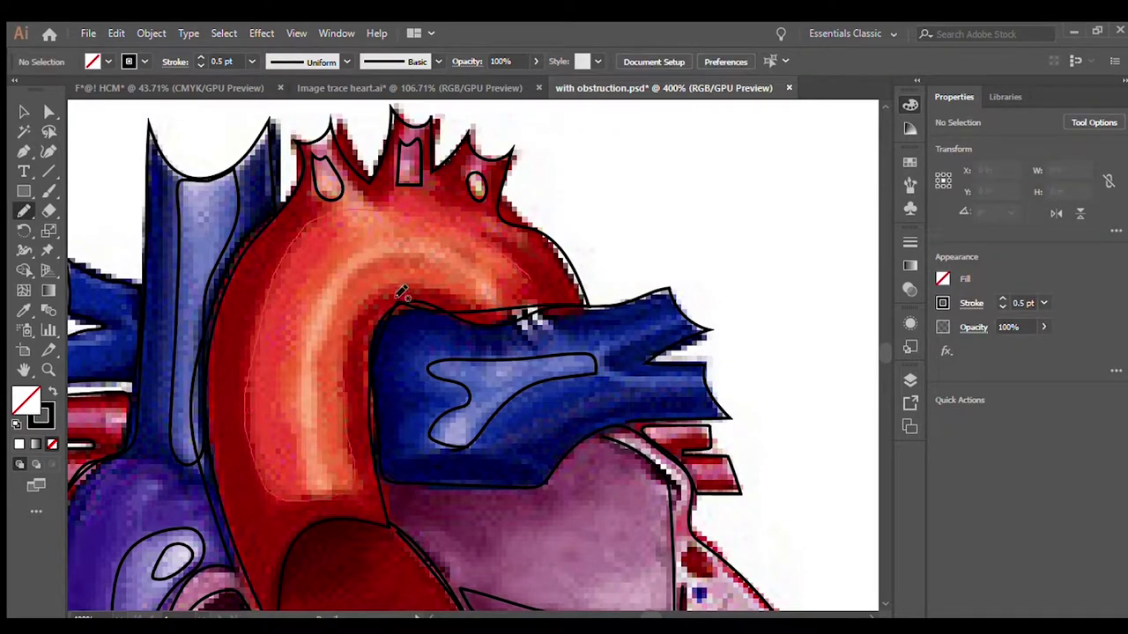
key("ctrl+z")
scroll(322, 419, "down", 2)
scroll(529, 352, "down", 3)
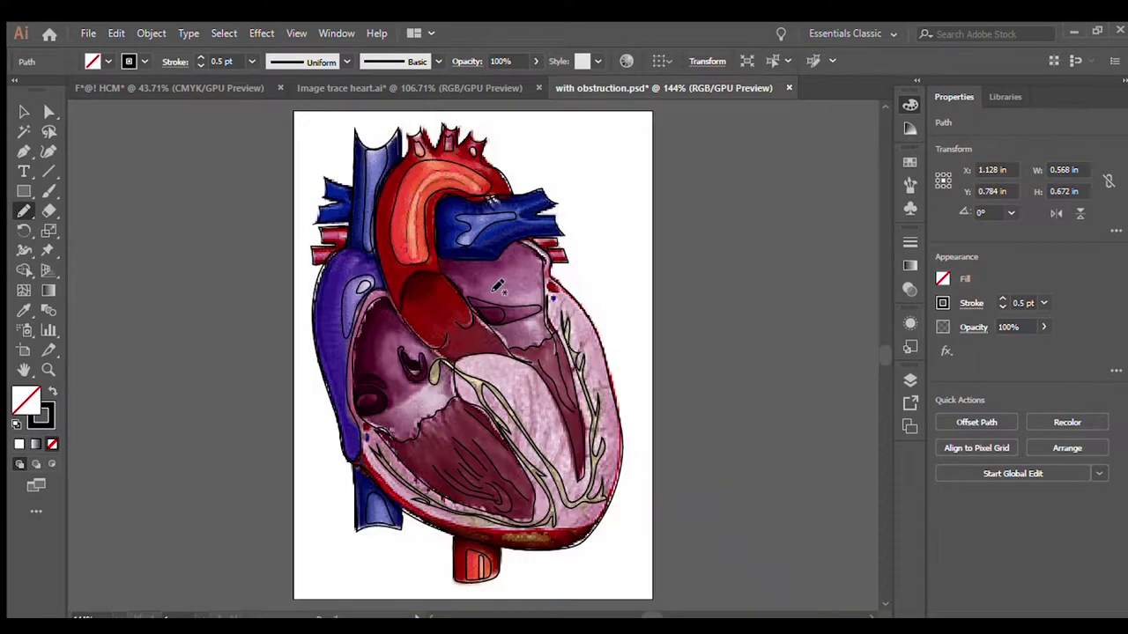
scroll(693, 364, "up", 2)
scroll(705, 375, "up", 2)
scroll(705, 375, "up", 5)
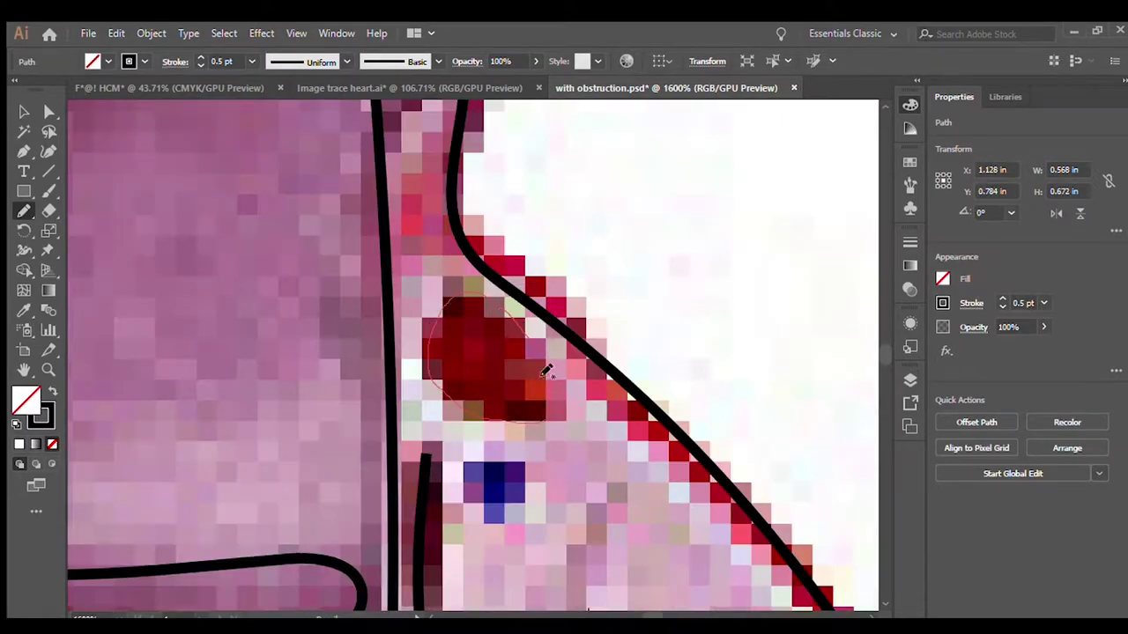
mouse_move(547, 372)
left_mouse_down()
mouse_move(540, 379)
mouse_move(608, 374)
left_mouse_up()
Step: Select the heart outline path
scroll(528, 496, "down", 5)
scroll(493, 458, "up", 4)
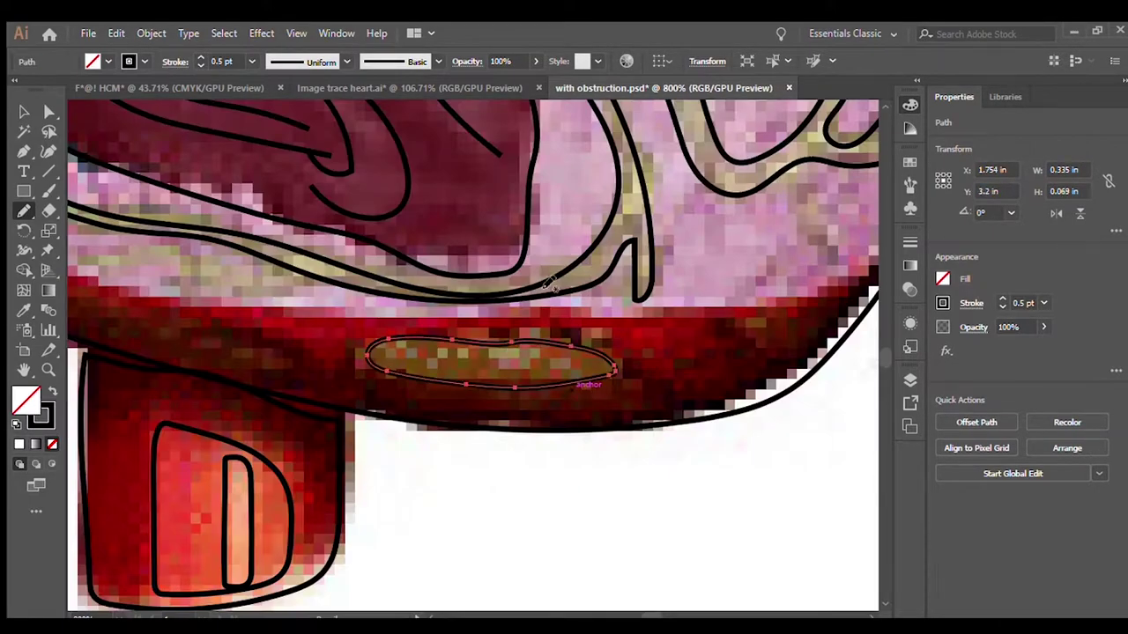
scroll(550, 282, "down", 4)
scroll(587, 447, "up", 3)
scroll(587, 447, "up", 1)
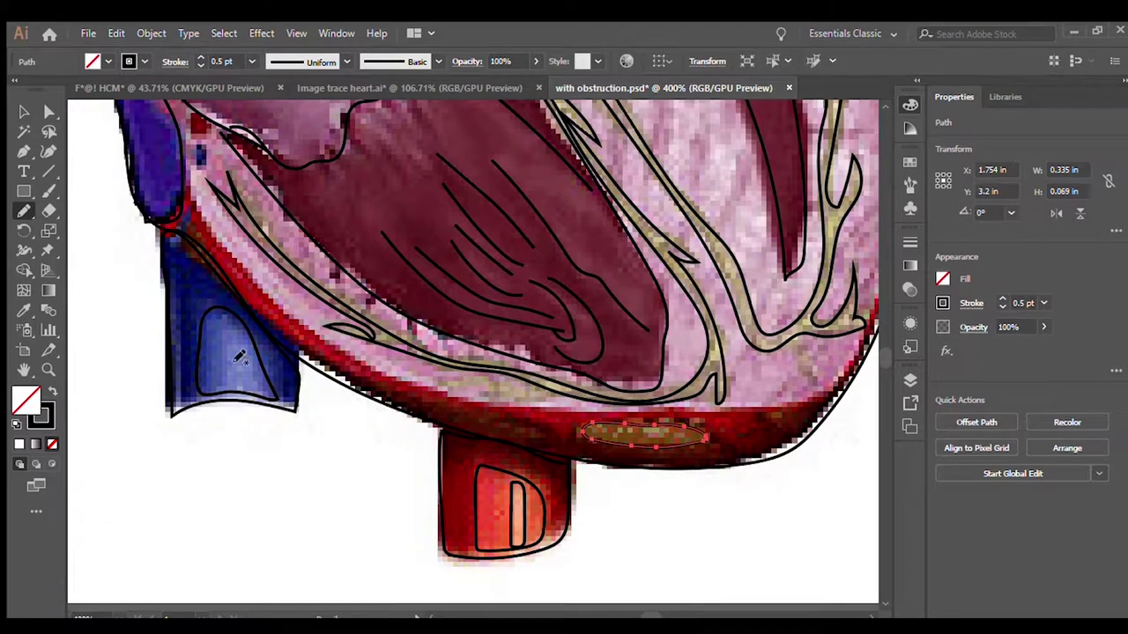
scroll(240, 356, "down", 3)
scroll(570, 238, "up", 2)
key("ctrl+shift+a")
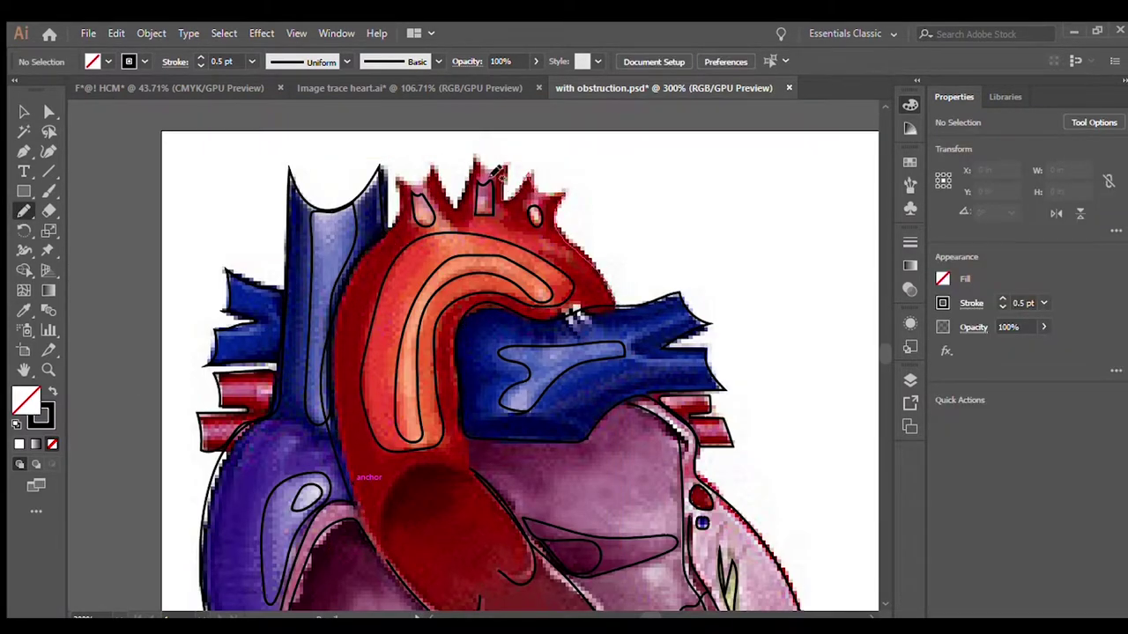
key("v")
left_click(486, 304)
Step: Draw a path along the left blue vessel, deselect it and fit the artboard
scroll(150, 430, "down", 3)
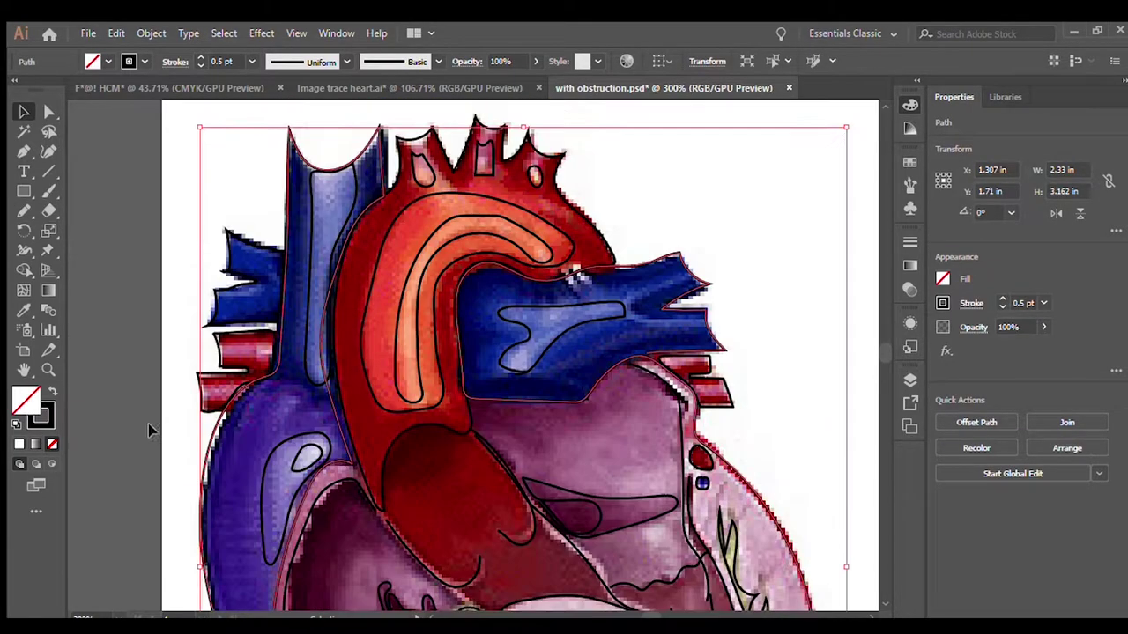
scroll(617, 411, "down", 5)
scroll(617, 405, "up", 5)
scroll(615, 410, "down", 3)
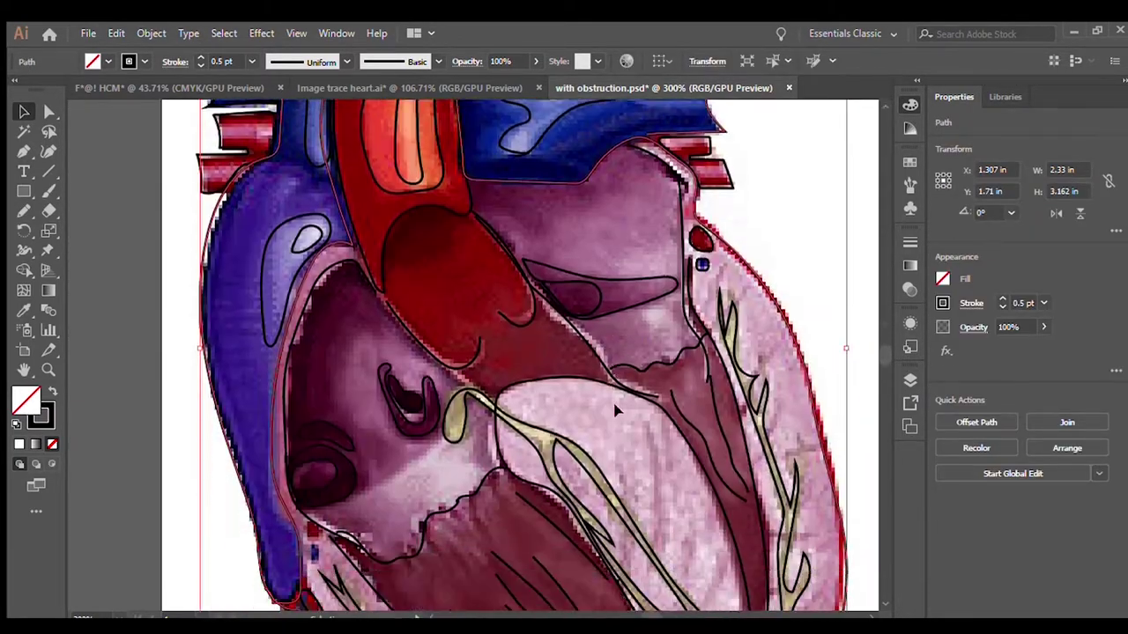
scroll(616, 411, "up", 3)
key("ctrl+shift+a")
key("n")
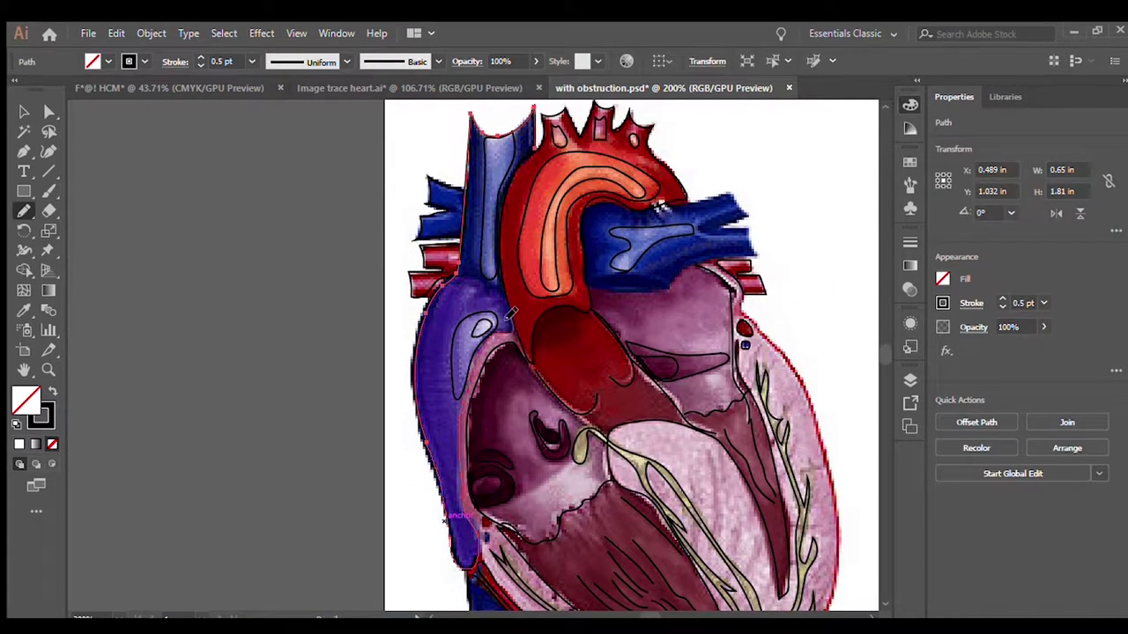
scroll(445, 520, "down", 2)
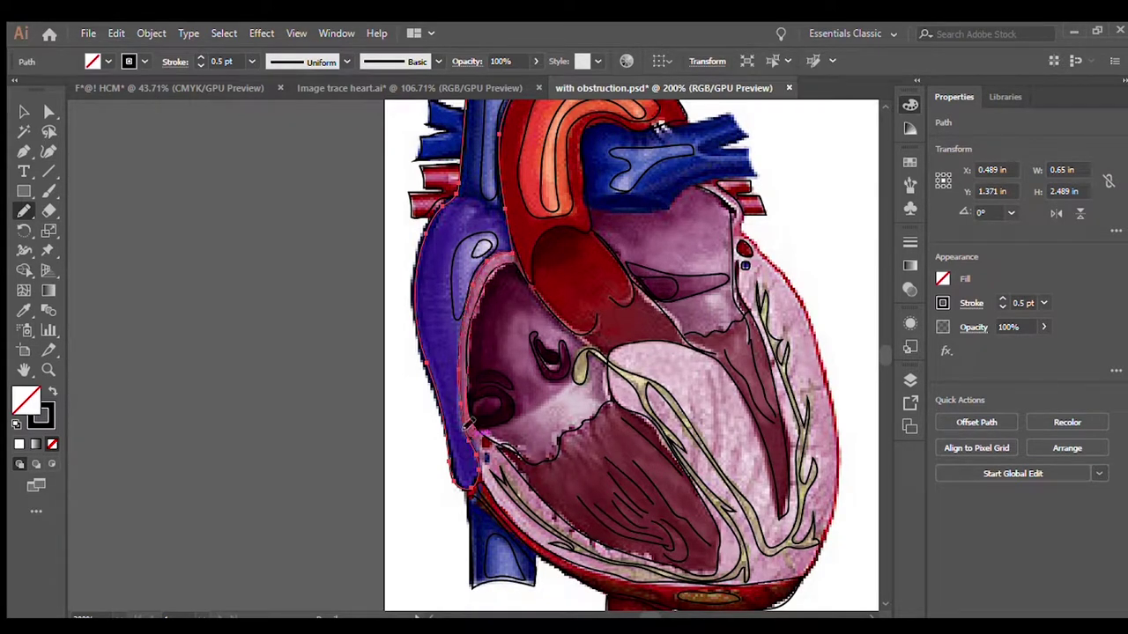
scroll(598, 453, "up", 2)
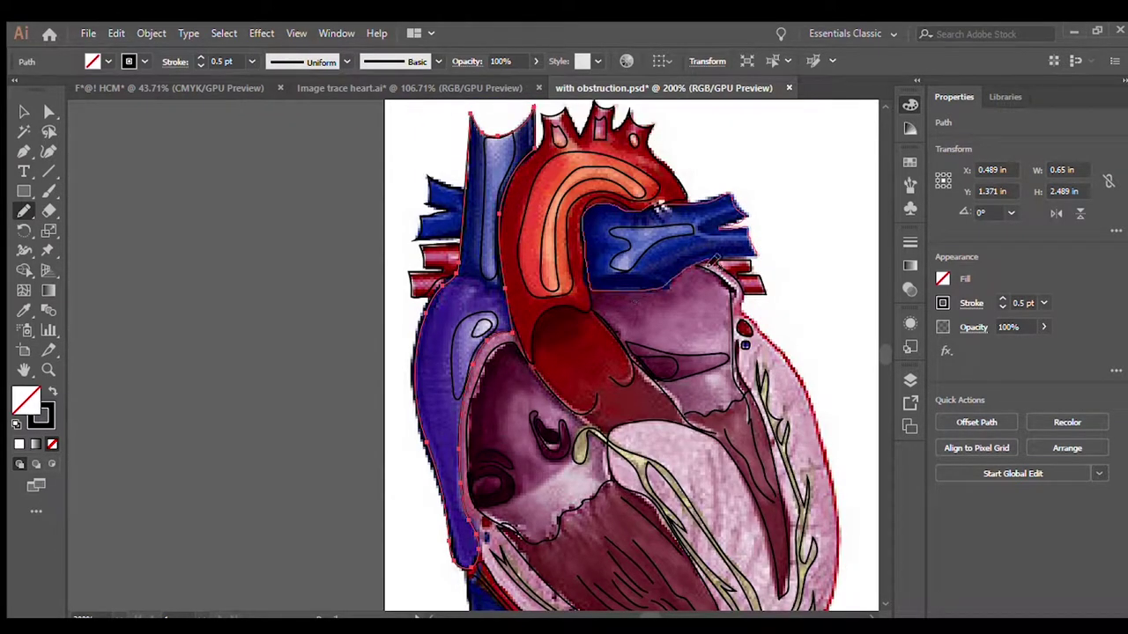
key("ctrl+shift+a")
key("ctrl+0")
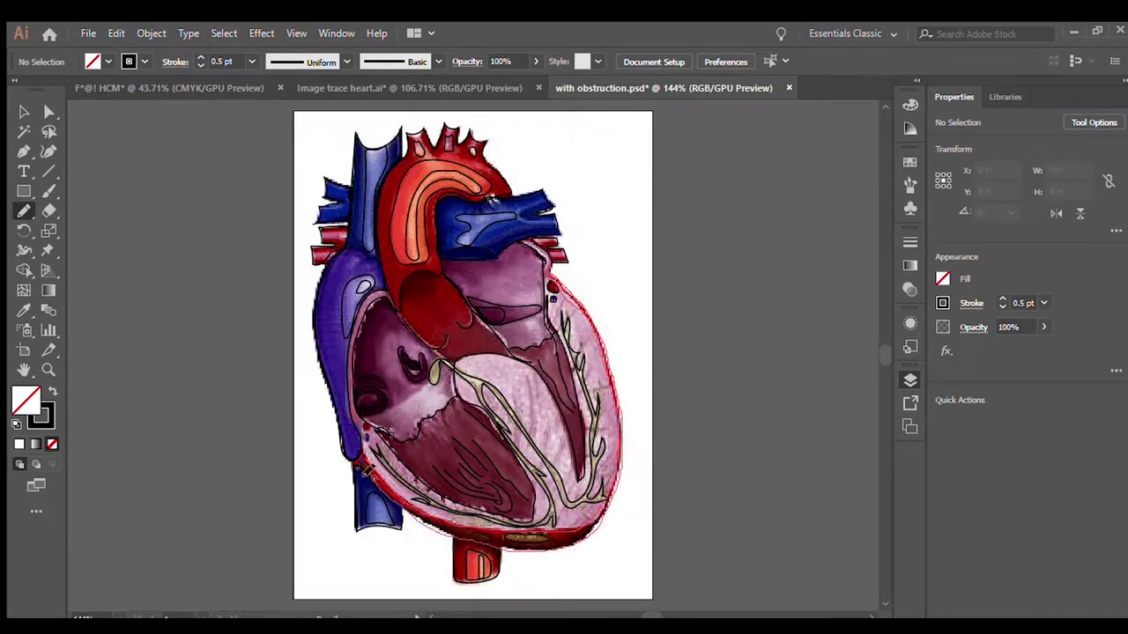
Step: Trace outlines around the upper-right chamber and along the left chamber
key("v")
key("n")
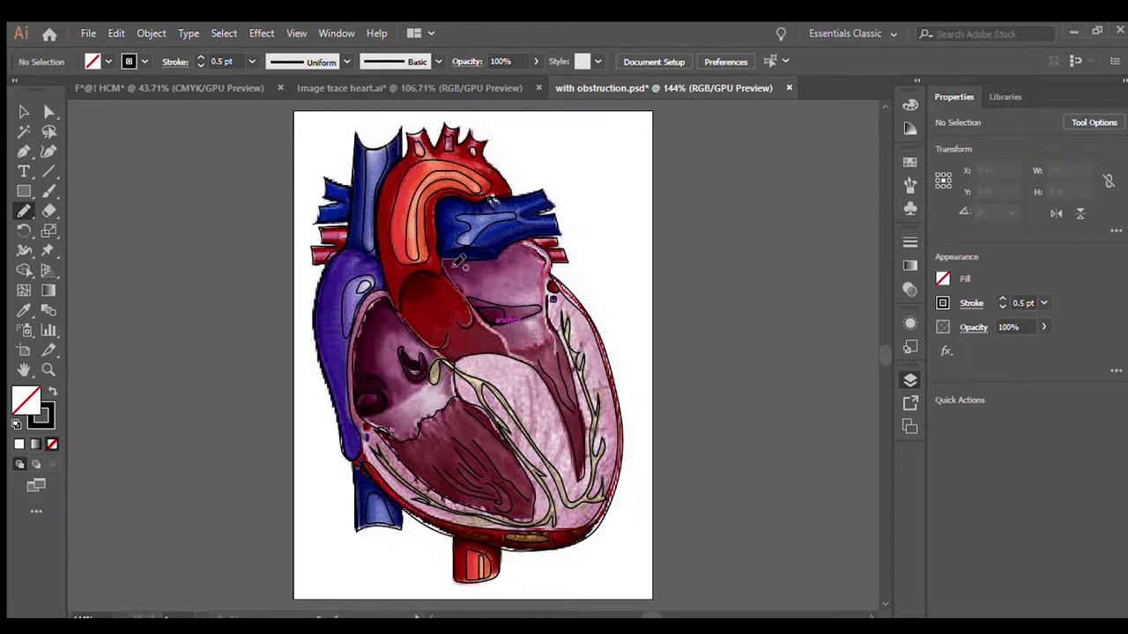
left_click_drag(458, 263, 488, 331)
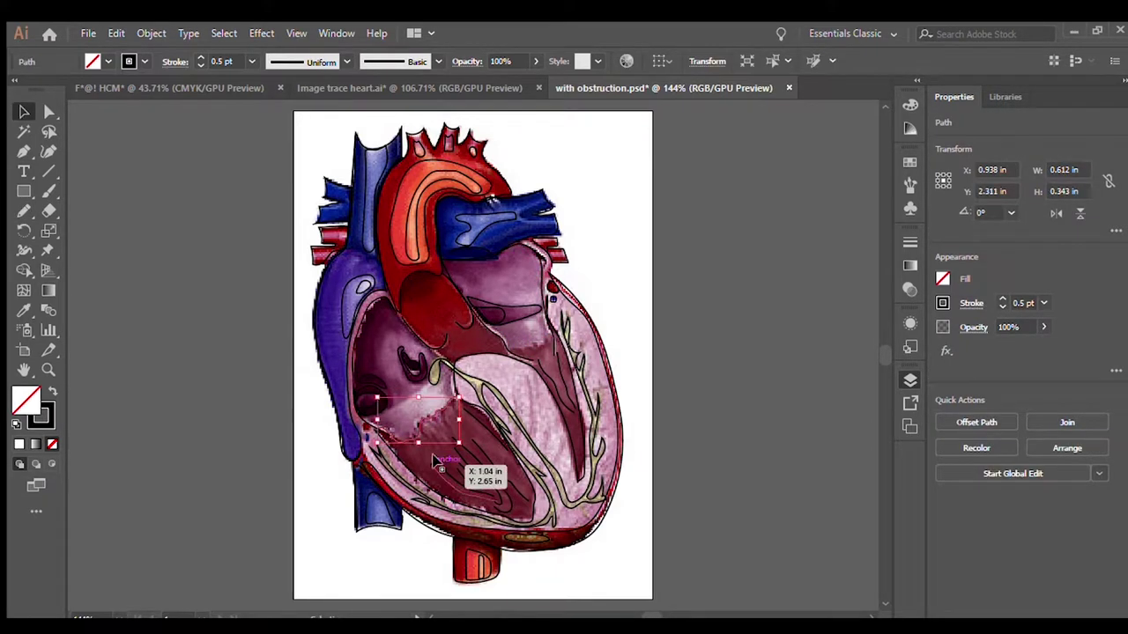
key("ctrl+shift+a")
left_click_drag(394, 436, 437, 357)
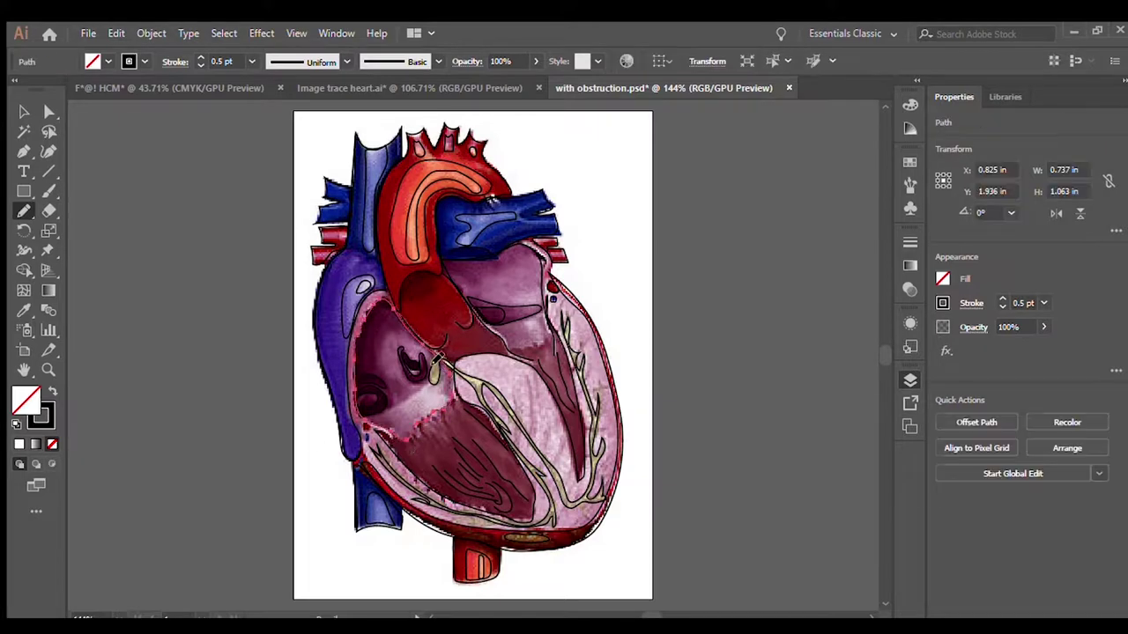
key("ctrl+shift+a")
left_click(379, 432, "ctrl")
Step: Outline the lower-left chamber edge and select the aorta path
key("ctrl+plus")
key("ctrl+plus")
key("ctrl+plus")
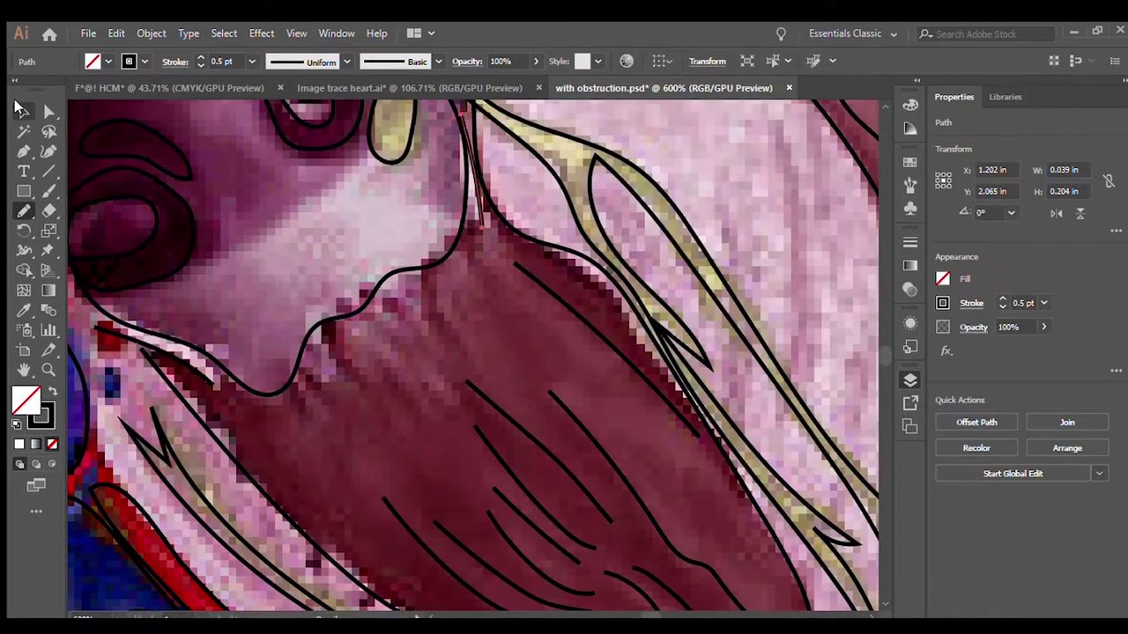
left_click_drag(227, 383, 116, 329)
key("ctrl+shift+a")
key("n")
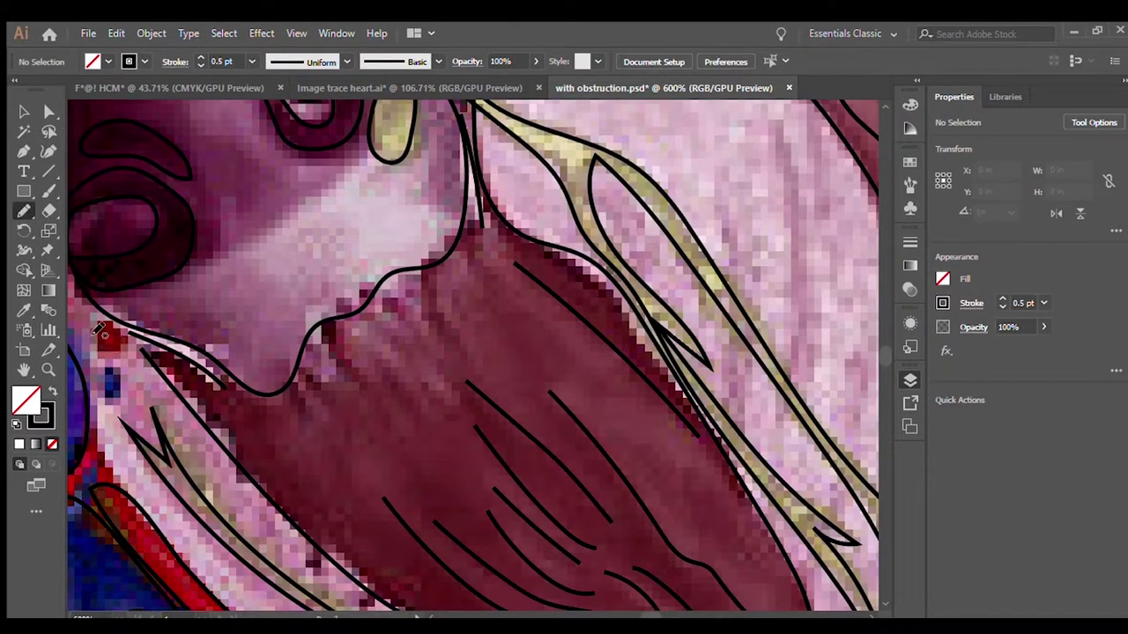
left_click(102, 331, "ctrl")
key("ctrl+0")
key("ctrl+shift+a")
scroll(500, 363, "up", 5)
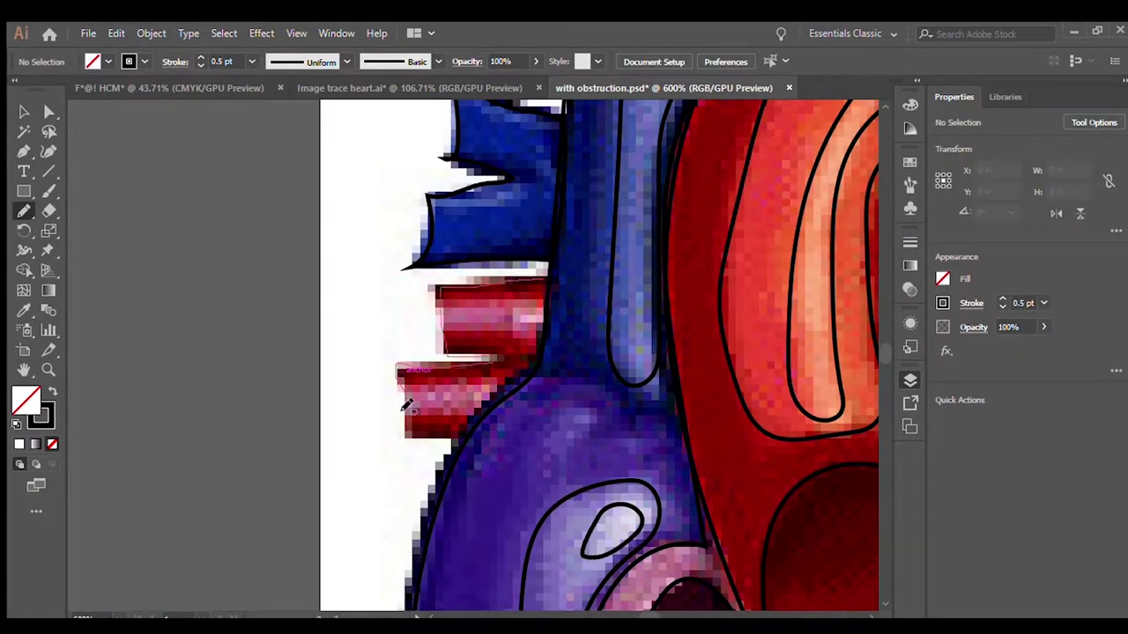
key("ctrl+0")
left_click(498, 176, "ctrl")
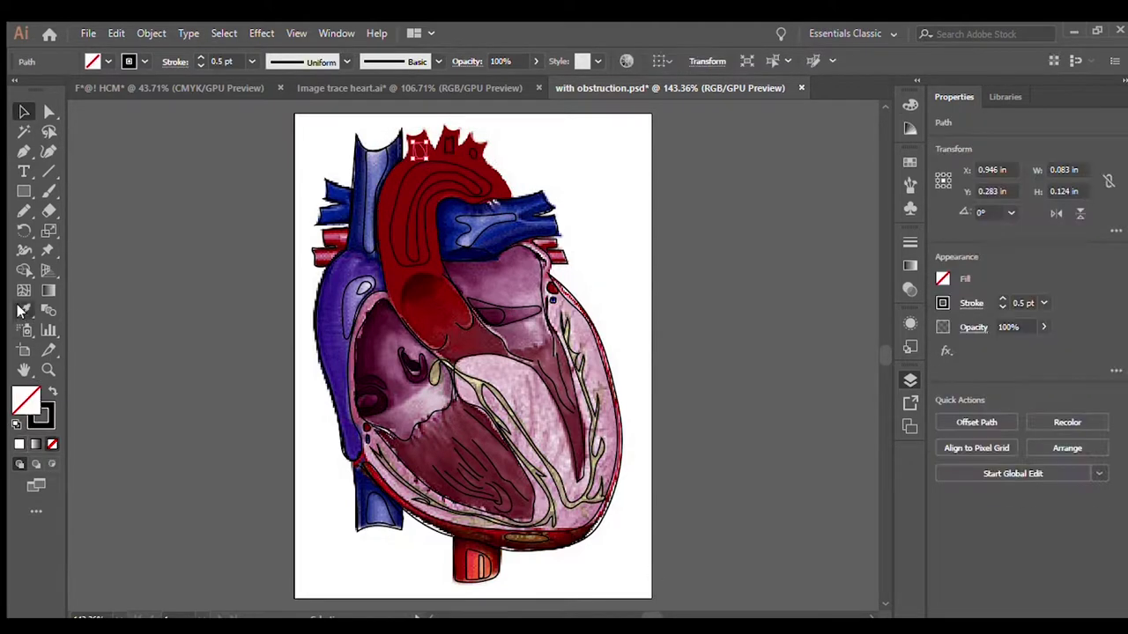
Step: Fill the aorta dark red and sample orange and peach onto its crown ovals and stripes
left_click(52, 445)
left_click_drag(441, 185, 282, 185)
key("i")
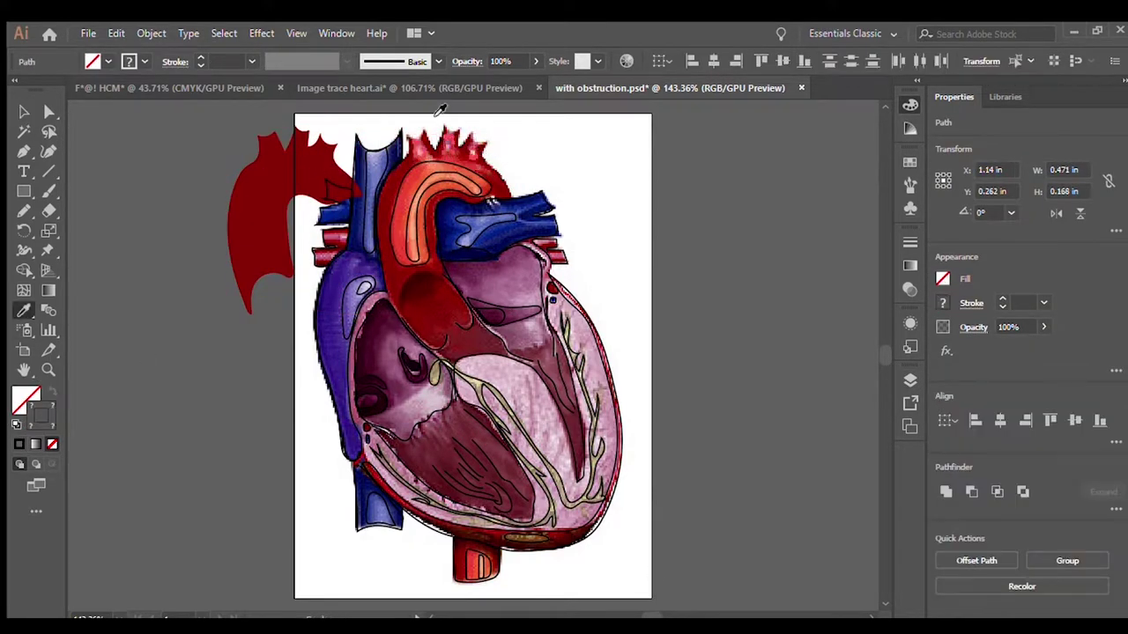
scroll(380, 255, "up", 5)
left_click(379, 255)
scroll(380, 255, "down", 3)
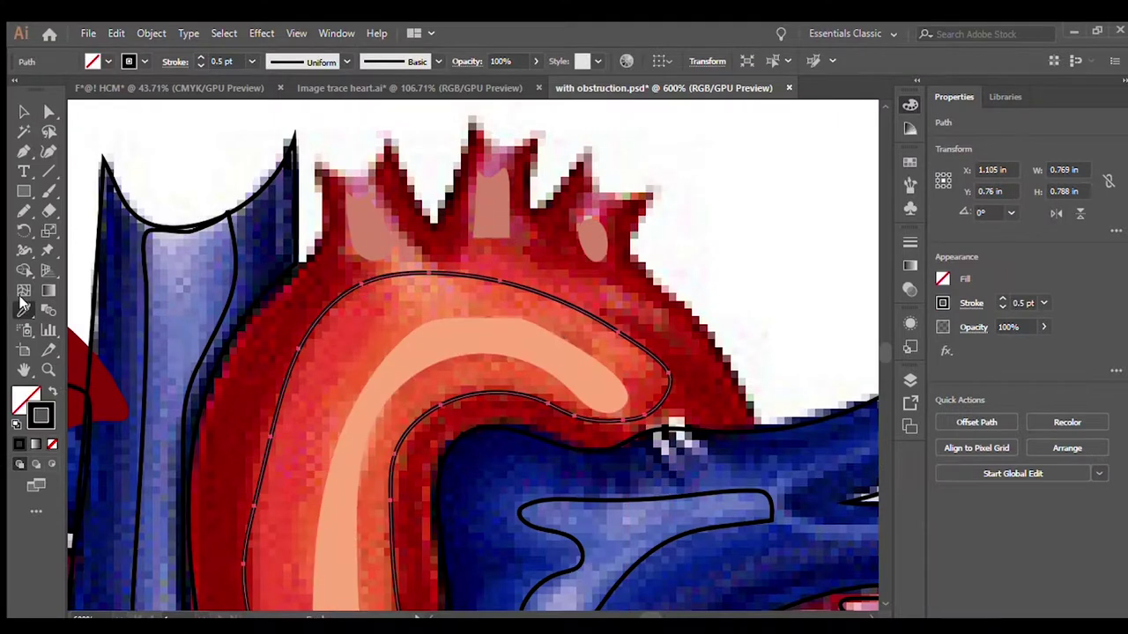
left_click(396, 478)
Step: Trace the light highlight inside the blue vessel and fill the vessel navy
key("v")
key("ctrl+0")
left_click(677, 441)
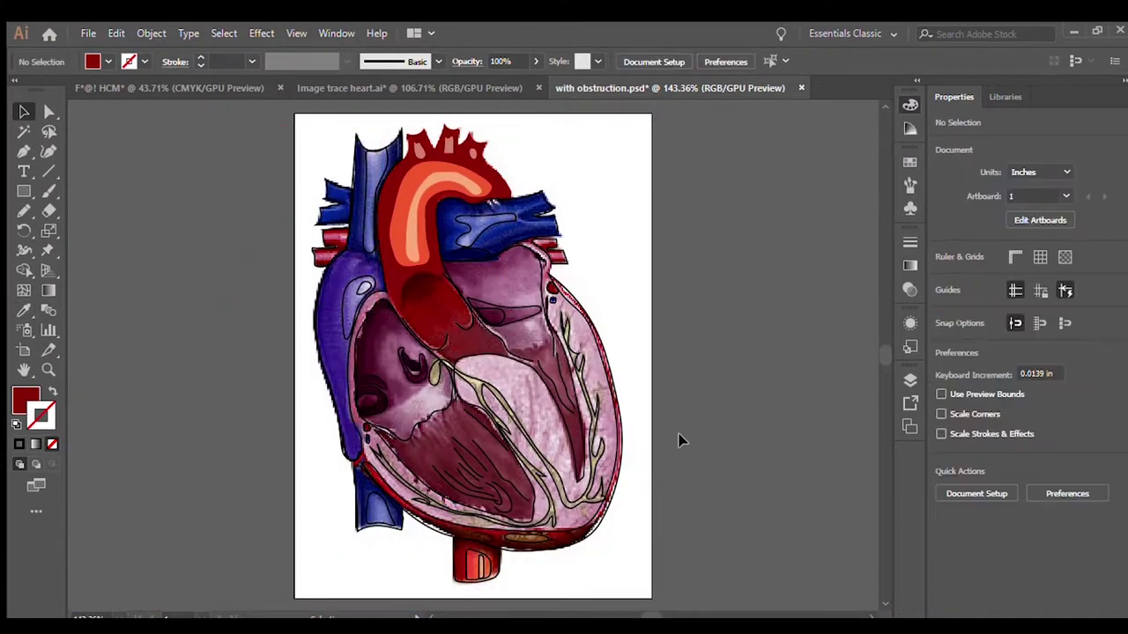
left_click(486, 220)
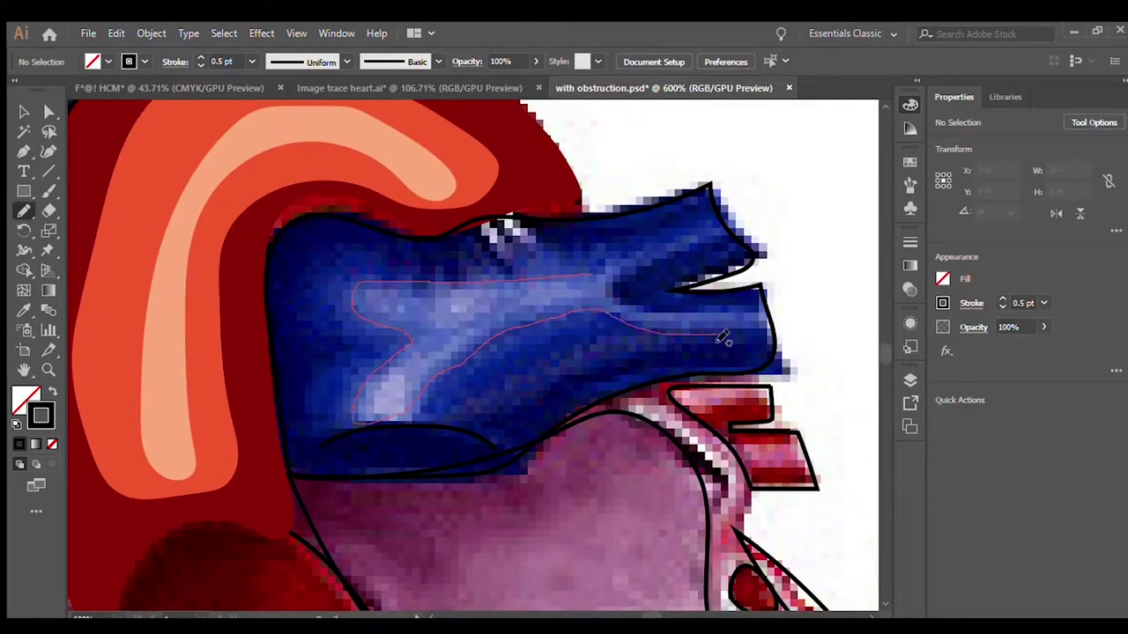
left_click_drag(723, 337, 716, 335)
scroll(597, 280, "down", 2)
left_click(596, 280)
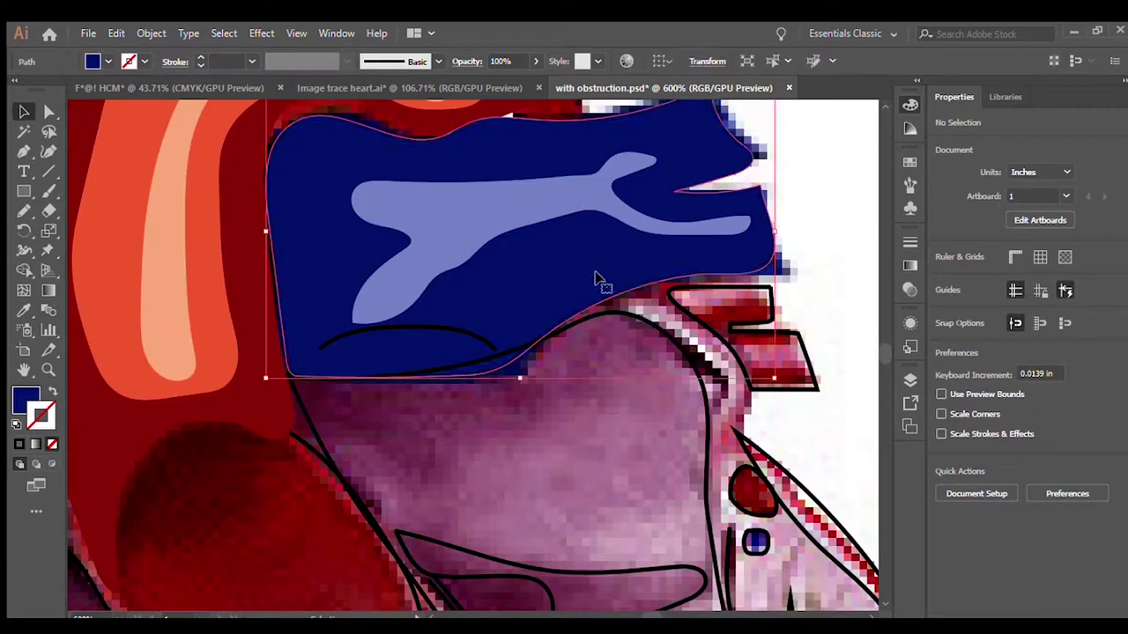
left_click(840, 304)
Step: Draw a small branch outline and fill it dark red
key("ctrl+minus")
scroll(667, 377, "down", 3)
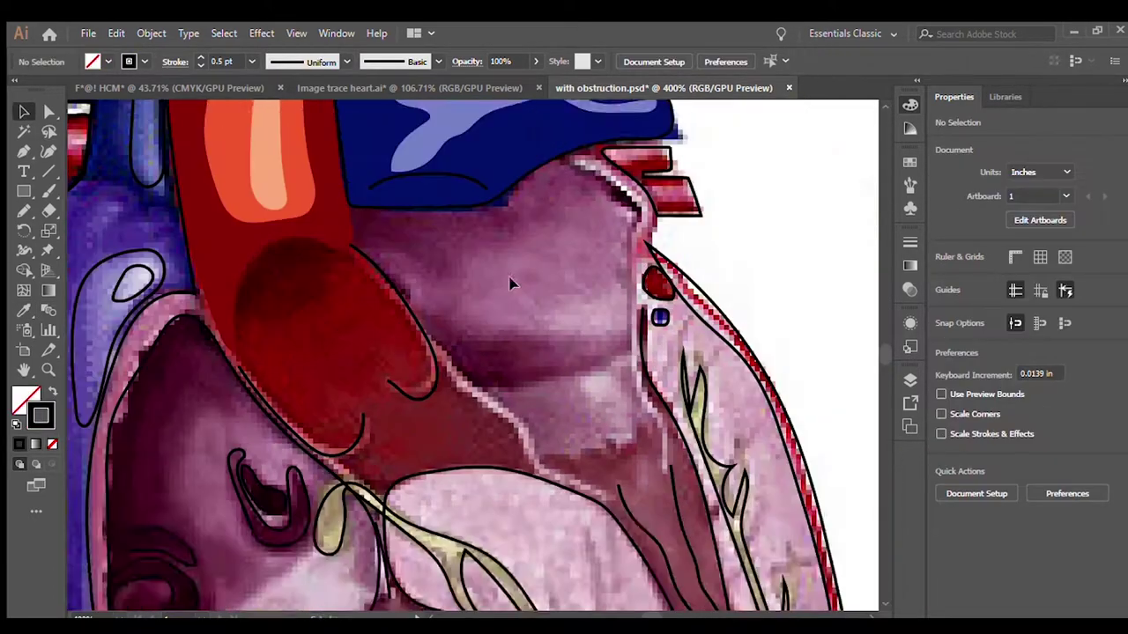
key("n")
scroll(510, 283, "up", 3)
mouse_move(643, 309)
left_mouse_down()
mouse_move(698, 305)
mouse_move(695, 348)
left_mouse_up()
key("ctrl+shift+a")
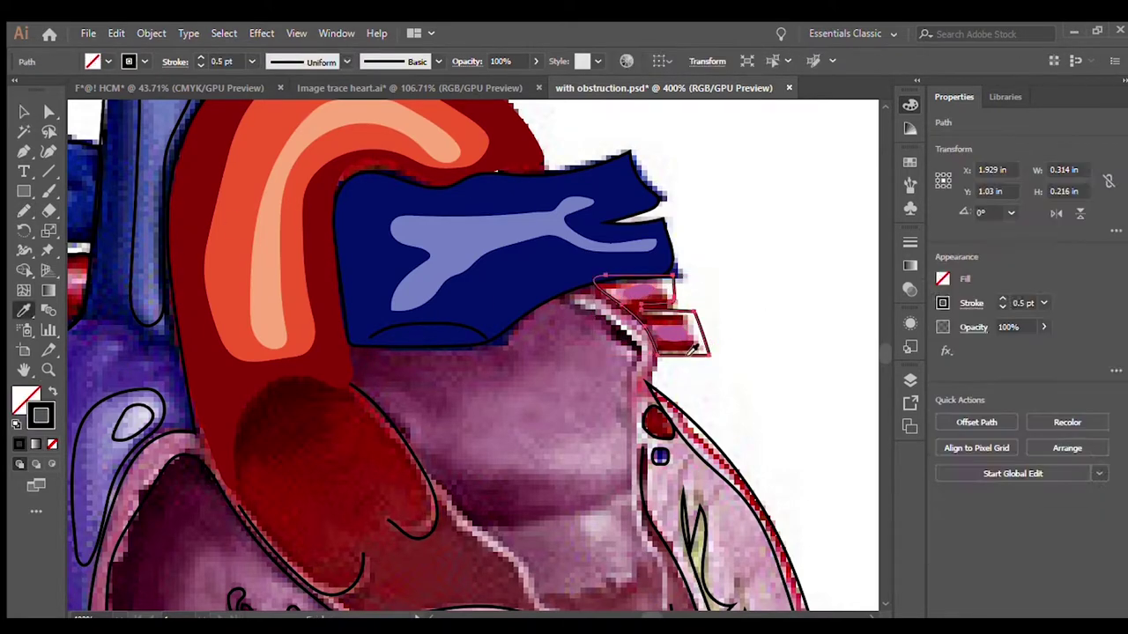
key("v")
left_click(787, 291)
Step: Give the large left vessel a solid dark blue fill and select its highlight paths
key("ctrl+0")
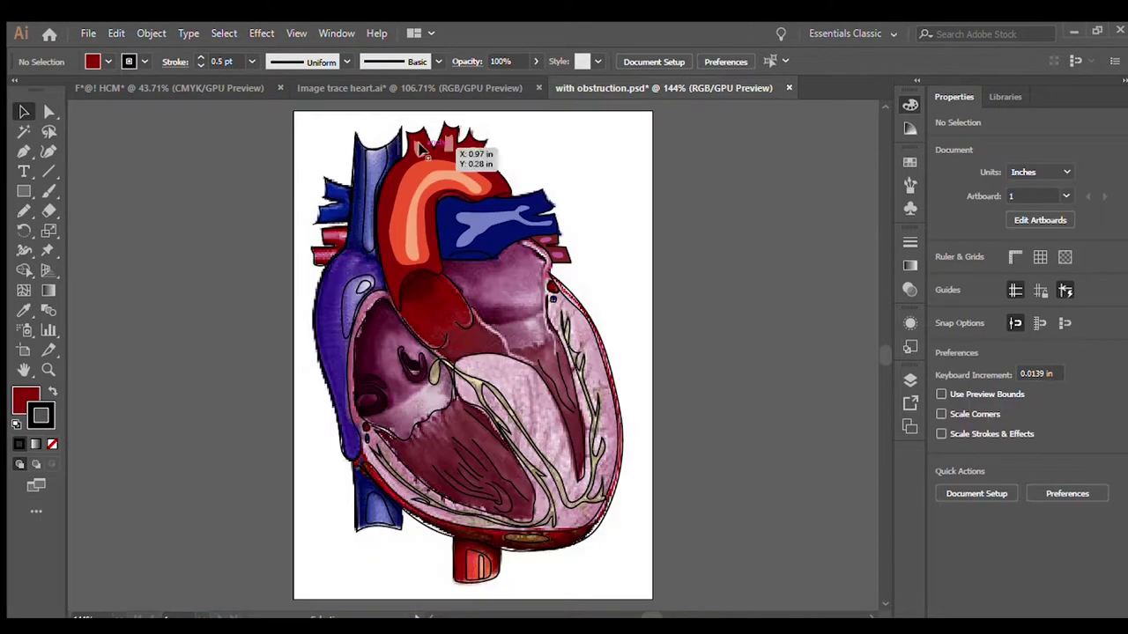
left_click(395, 247)
key("ctrl+plus")
key("ctrl+plus")
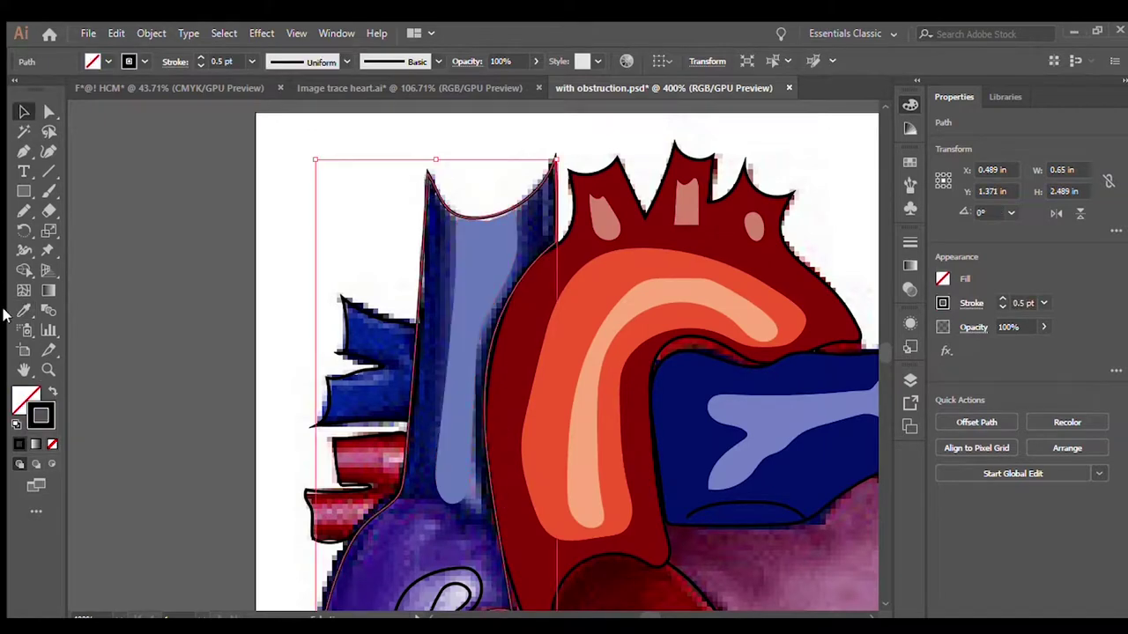
left_click(441, 265)
scroll(503, 259, "down", 5)
left_click(450, 239)
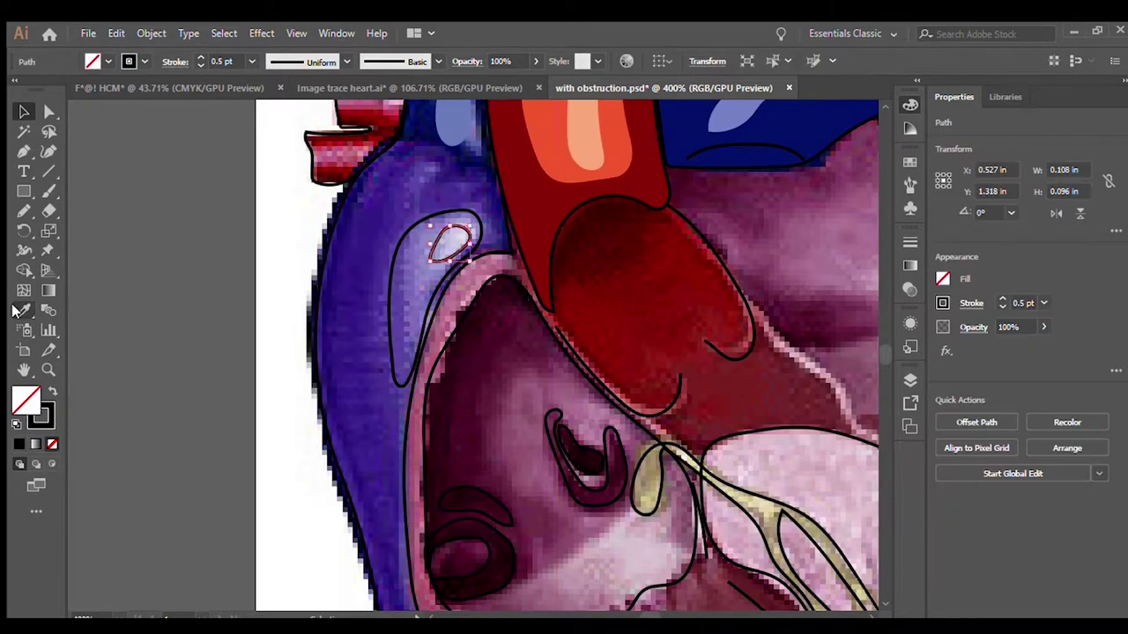
left_click(396, 290)
Step: Sample the dark blue onto the vessel's inner highlight path with the Eyedropper
left_click(24, 310)
left_click(349, 290)
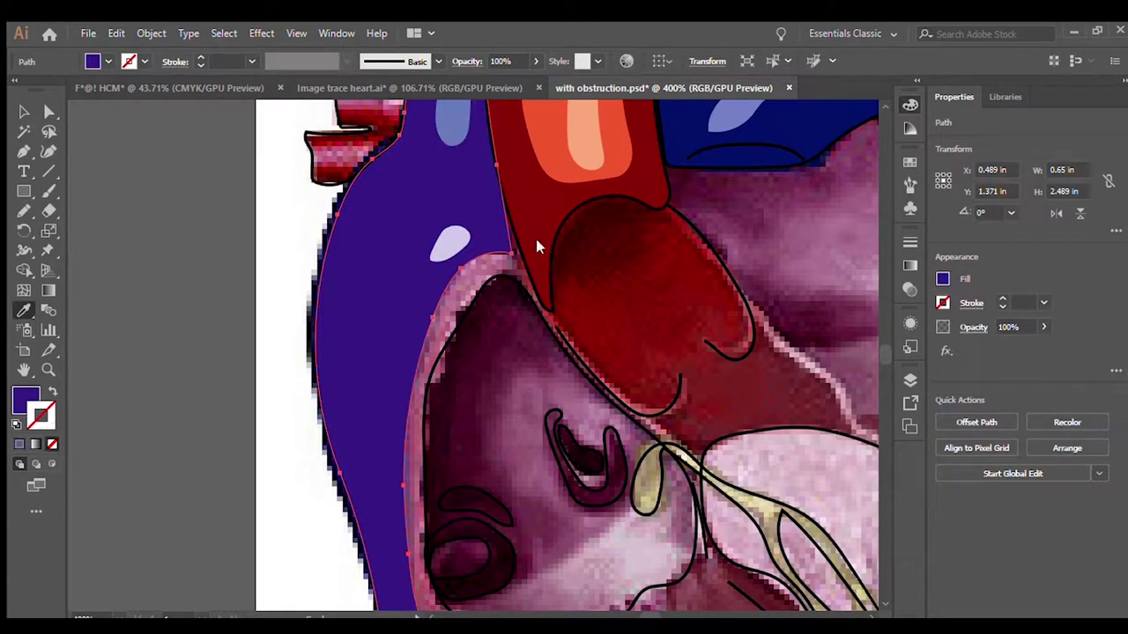
key("v")
key("ctrl+minus")
key("ctrl+shift+a")
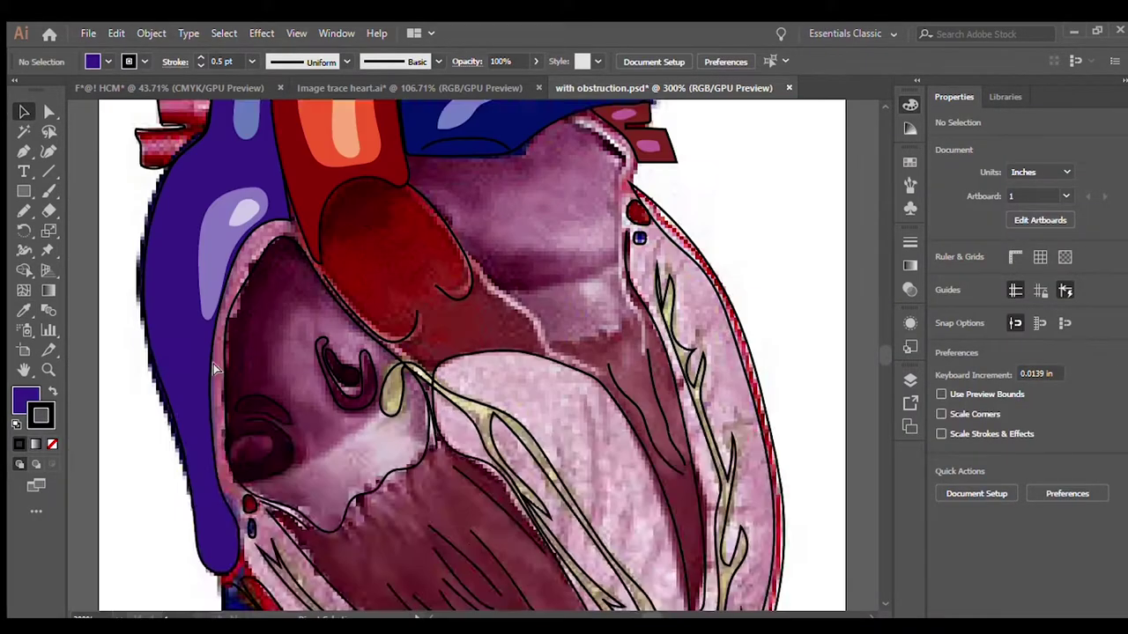
scroll(213, 364, "up", 5)
Step: Restore the deleted dark-red aorta shape and send it behind the stripes
left_click(726, 318)
left_click(544, 528)
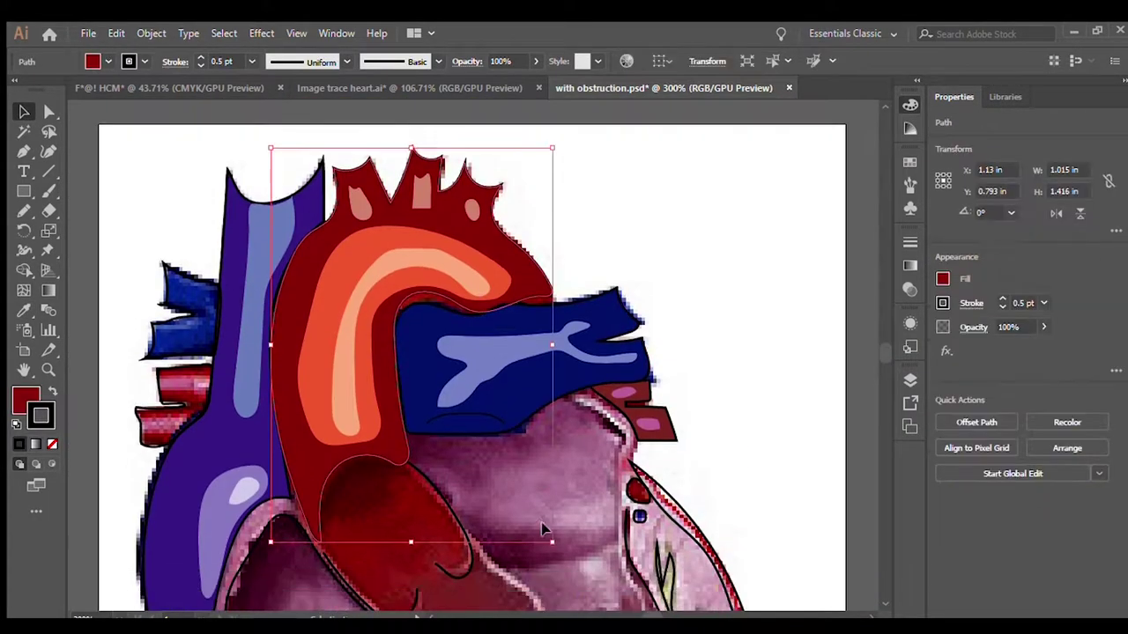
key("Delete")
key("n")
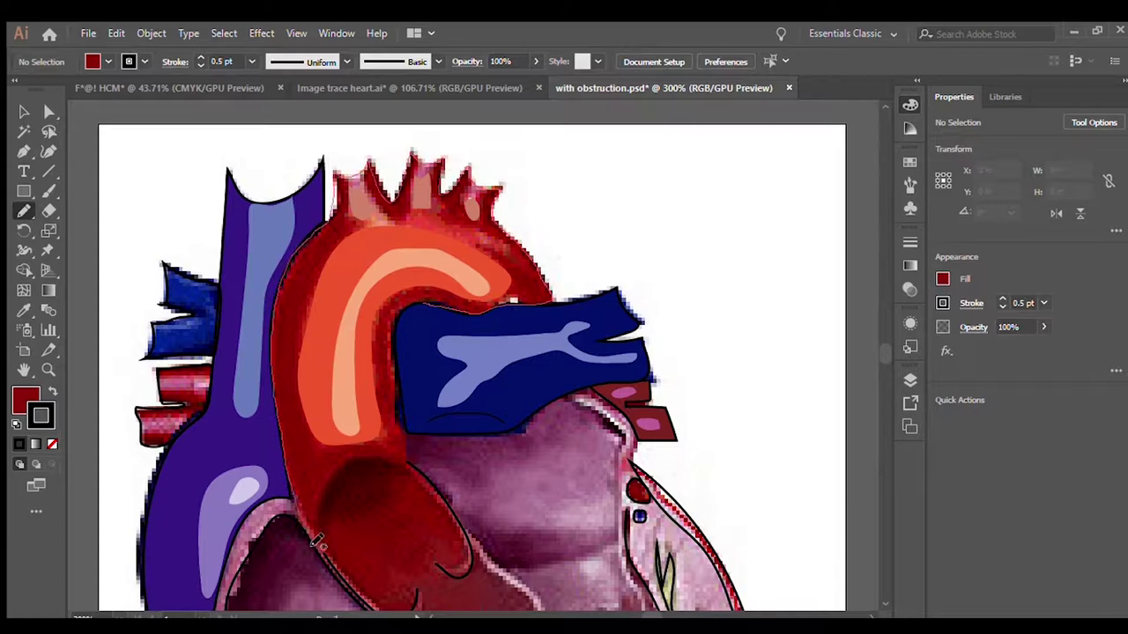
key("v")
key("ctrl+z")
key("ctrl+shift+bracketleft")
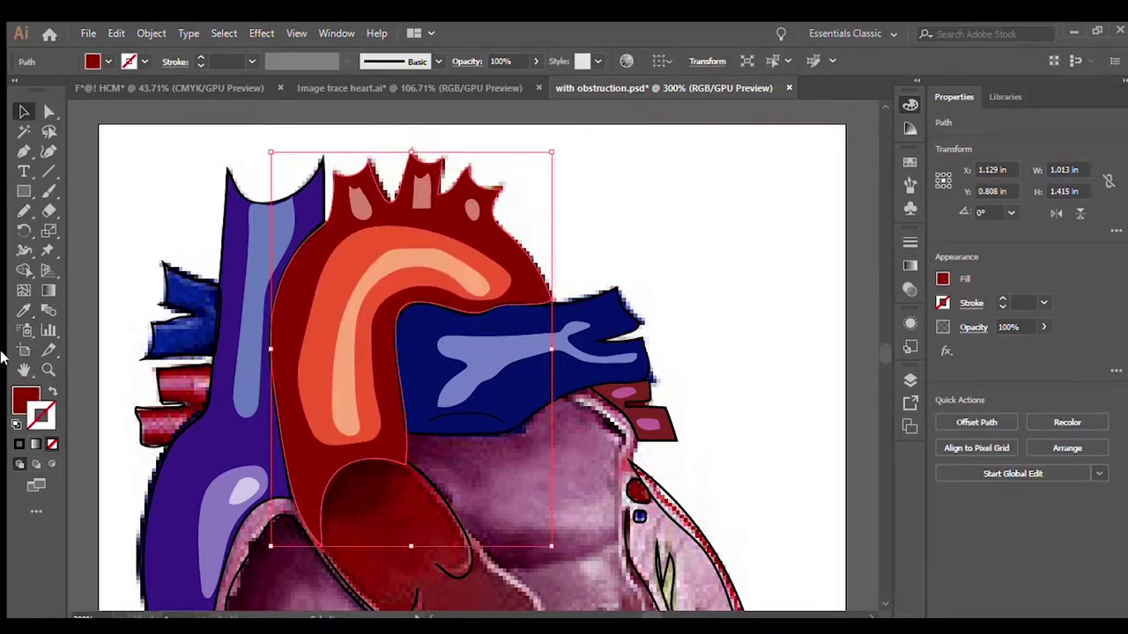
key("ctrl+0")
key("ctrl+shift+a")
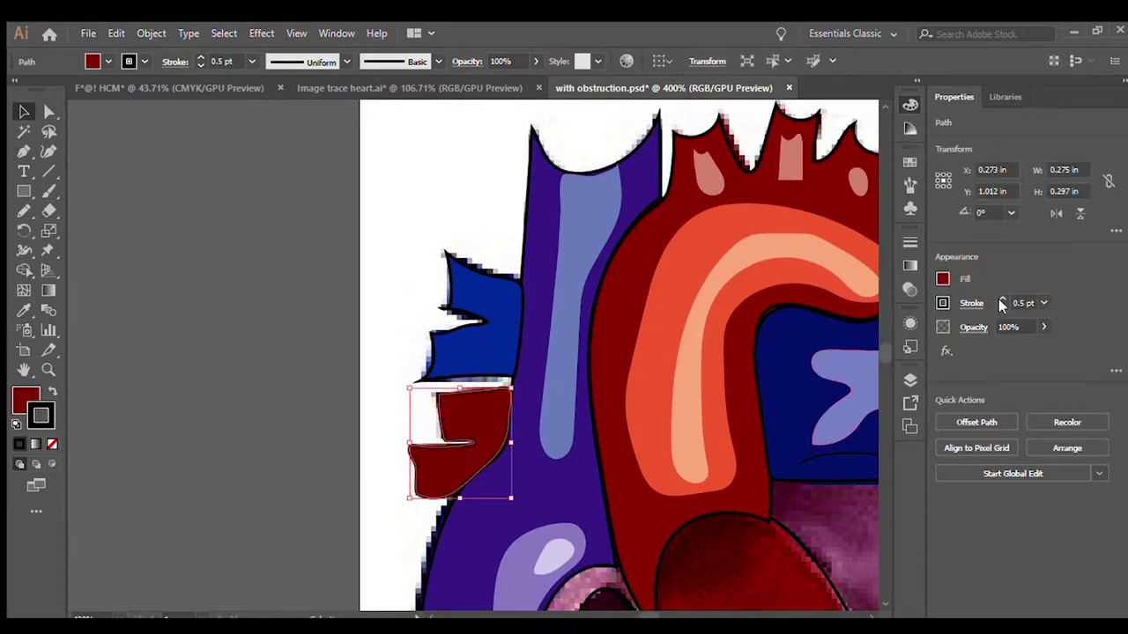
Step: Fill the upper blue branch navy with a black outline and the lower branch flat red
left_click(473, 311)
key("i")
left_click(476, 353)
key("n")
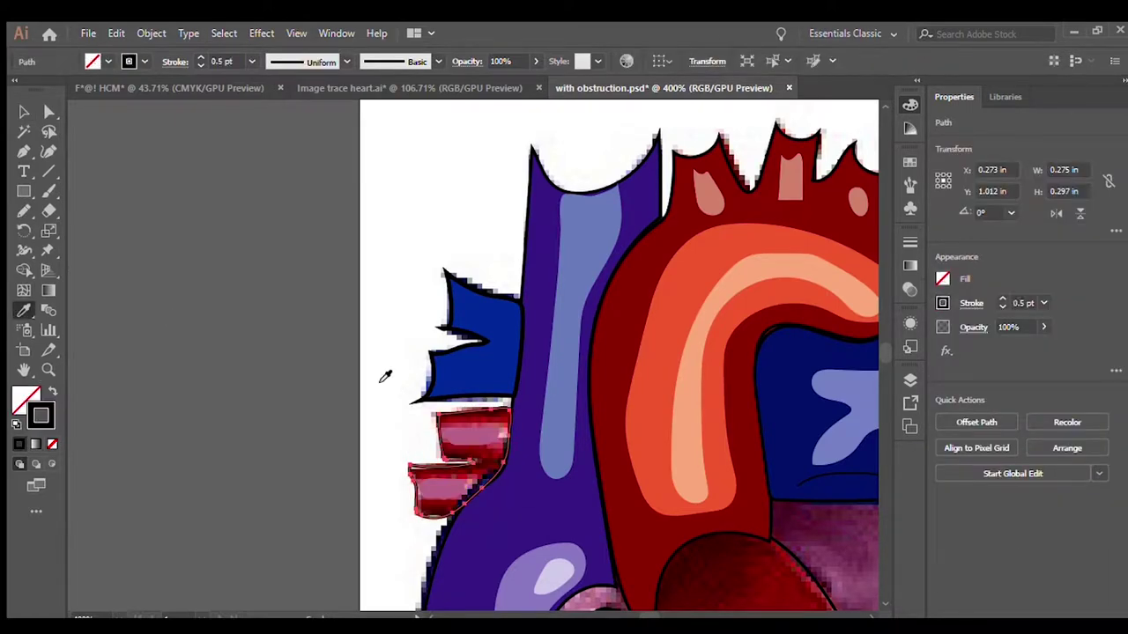
key("i")
left_click(475, 426)
key("v")
left_click(256, 429)
key("ctrl+0")
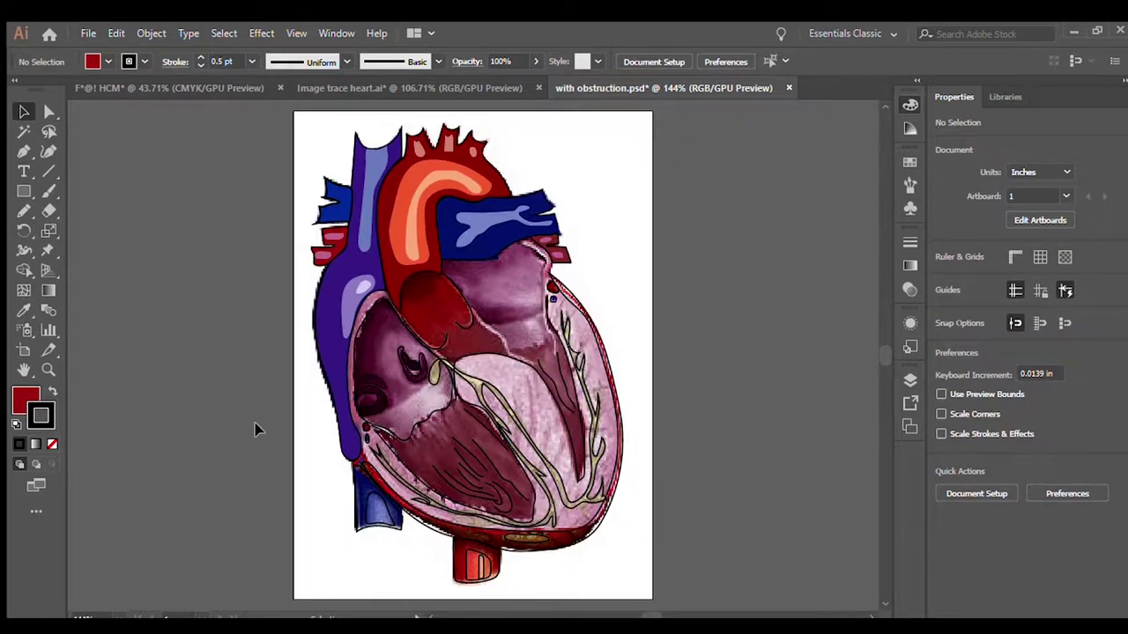
Step: Trace an outline around the left heart chamber and fill it with sampled pink
left_click(403, 353)
key("n")
left_click_drag(430, 376, 371, 420)
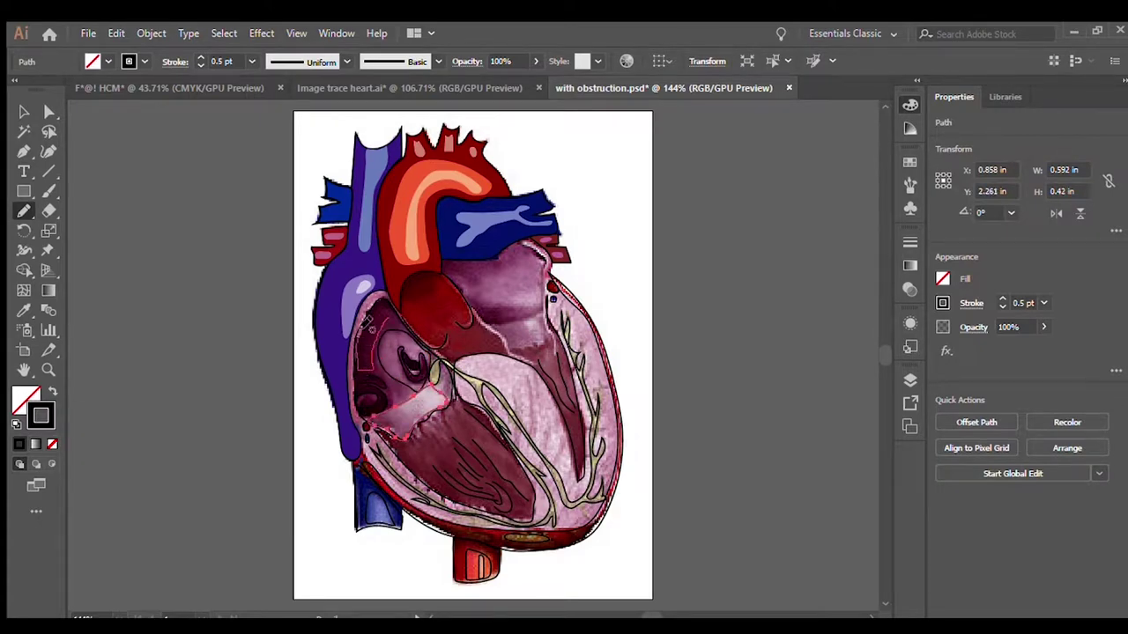
key("ctrl+shift+a")
scroll(368, 322, "up", 5)
key("v")
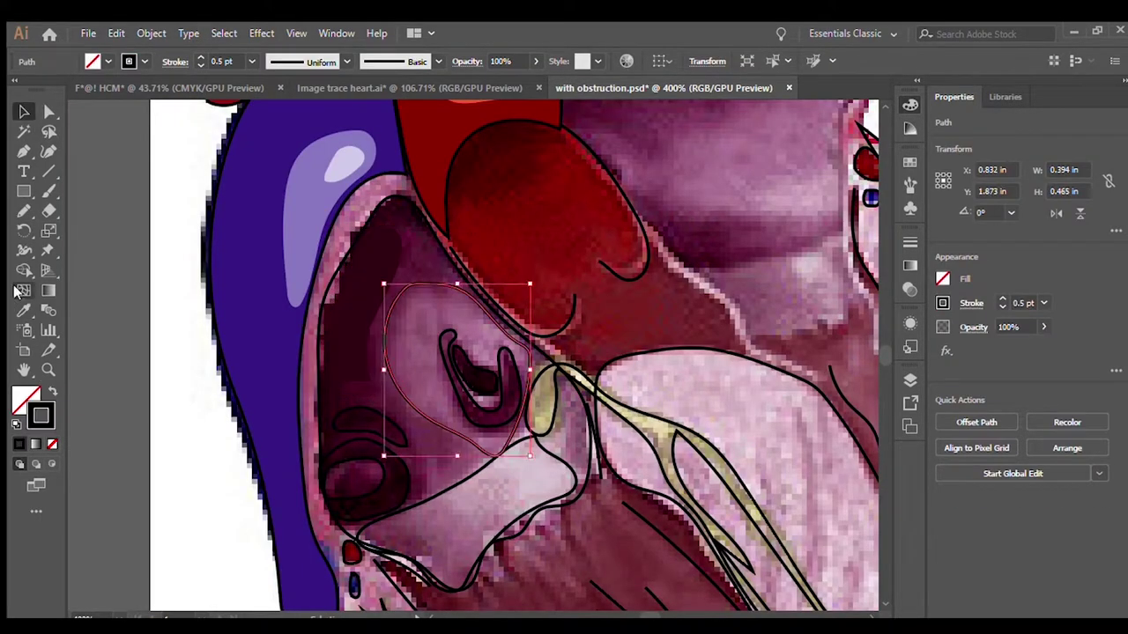
left_click(24, 311)
Step: Fill the lower oval dark maroon, the large path pink and the valve leaflet tan
left_click(402, 353)
left_click(370, 427, "ctrl")
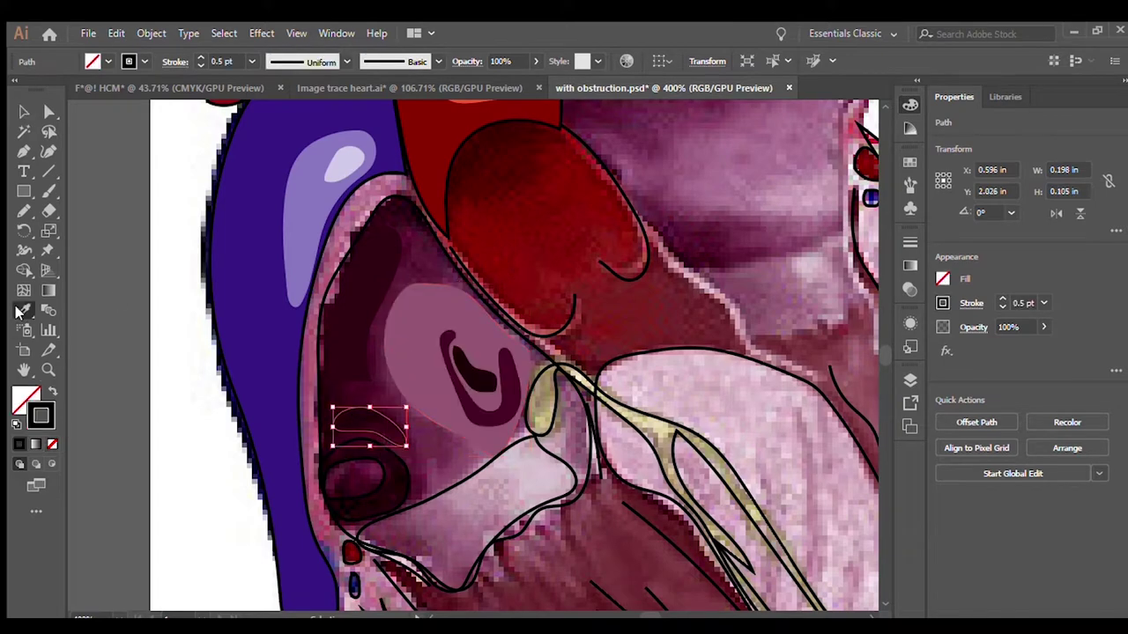
left_click(370, 476, "ctrl")
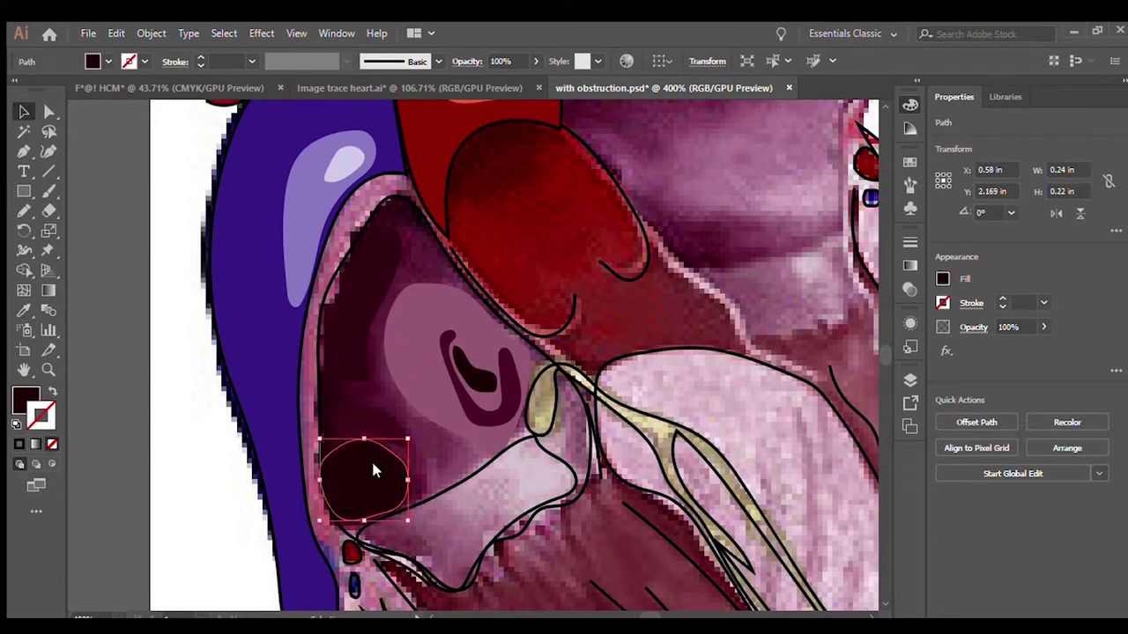
left_click(458, 537, "ctrl")
left_click(494, 458)
left_click(669, 458, "ctrl")
left_click(542, 401)
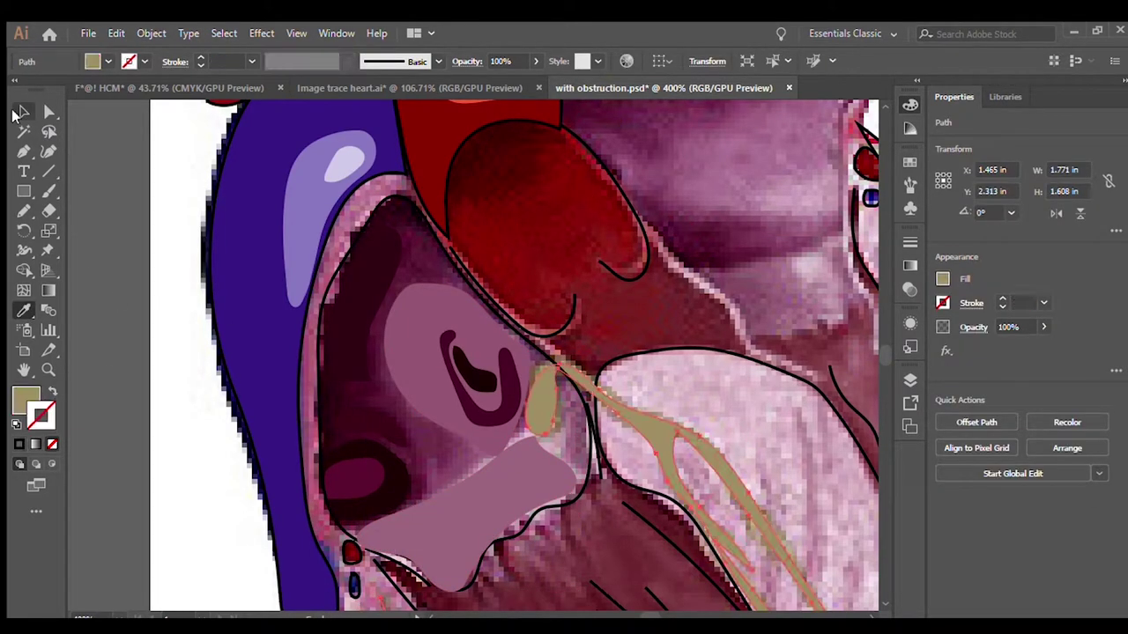
left_click(24, 111)
left_click(352, 294)
left_click(361, 436)
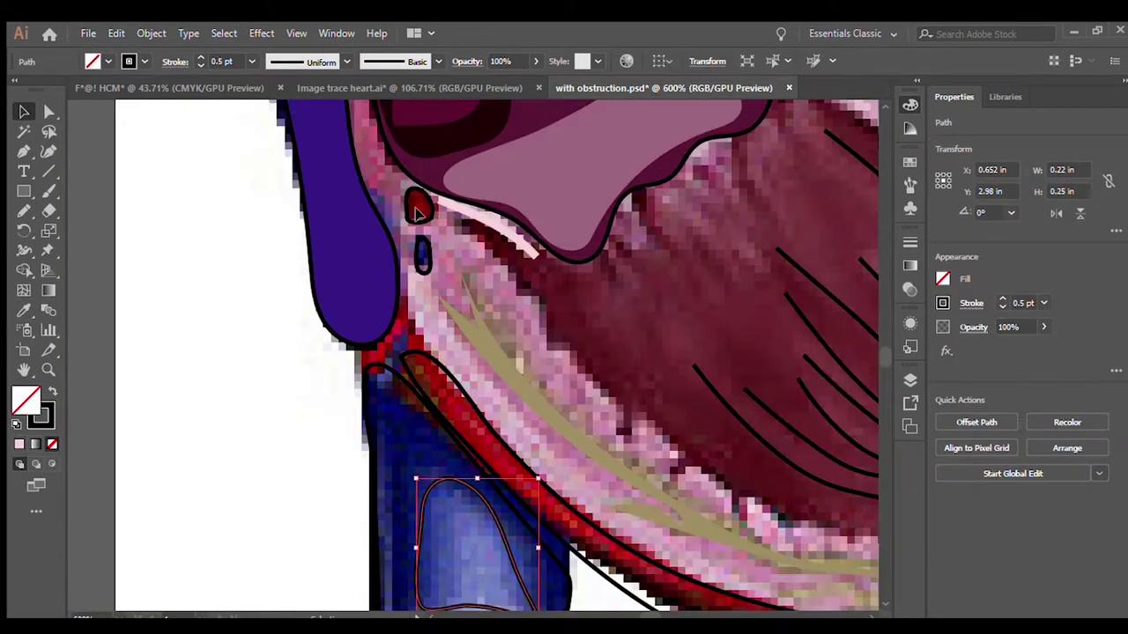
Step: Draw the inner shape of the lower blue vessel and fill it light blue
left_click(417, 211)
left_click(422, 254)
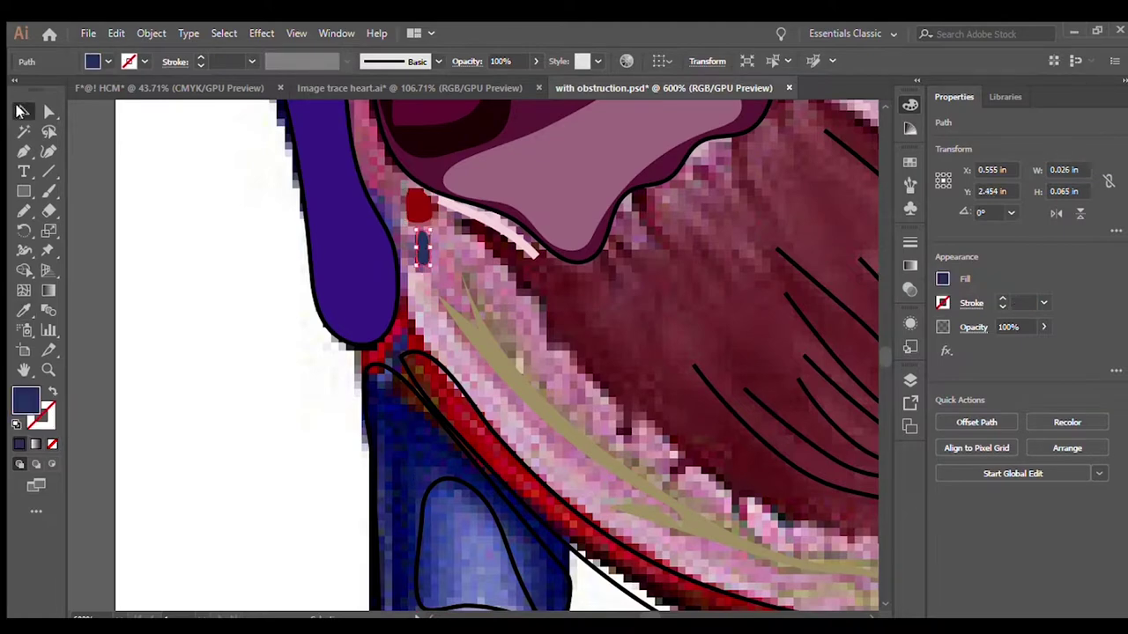
scroll(405, 299, "down", 2)
key("ctrl+shift+a")
key("n")
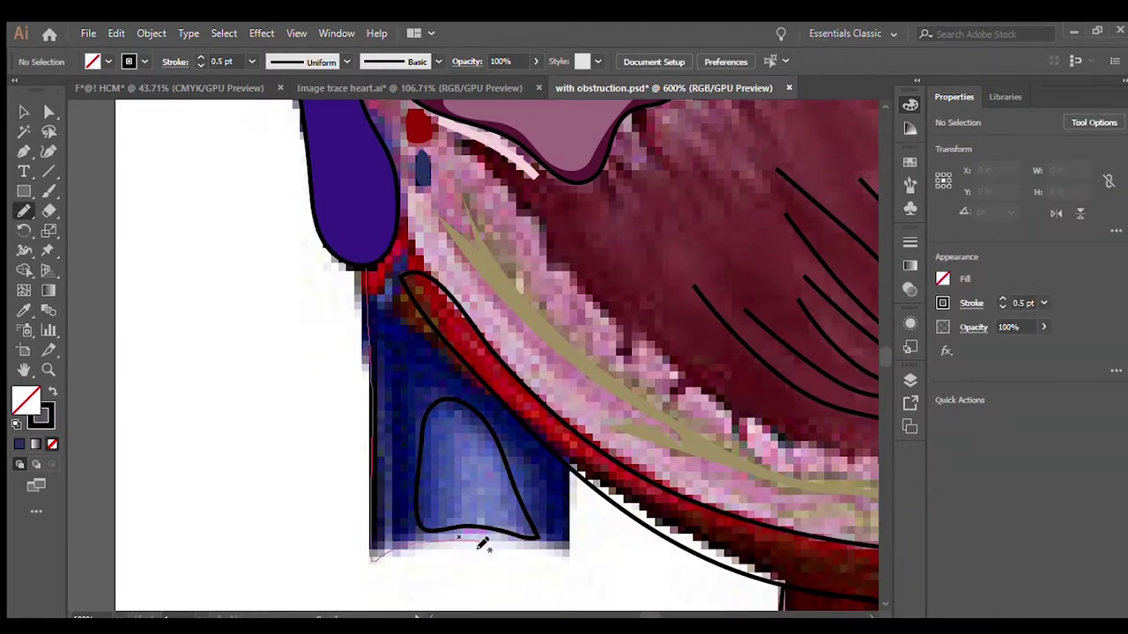
key("v")
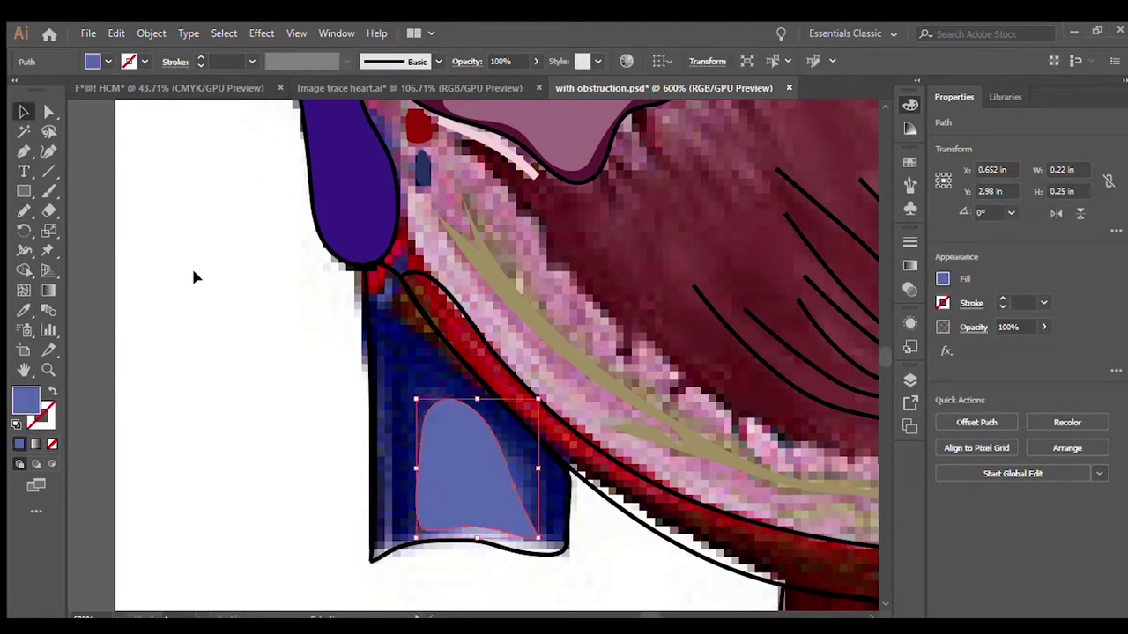
left_click(44, 427)
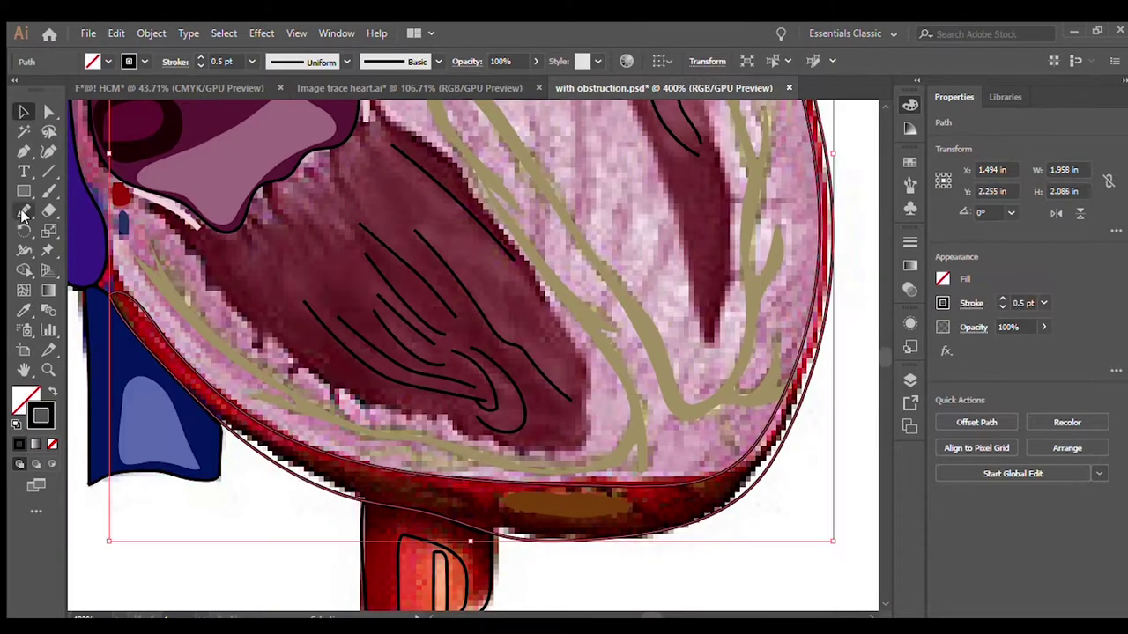
Step: Fill the heart's outer rim with sampled dark maroon
left_click(478, 503)
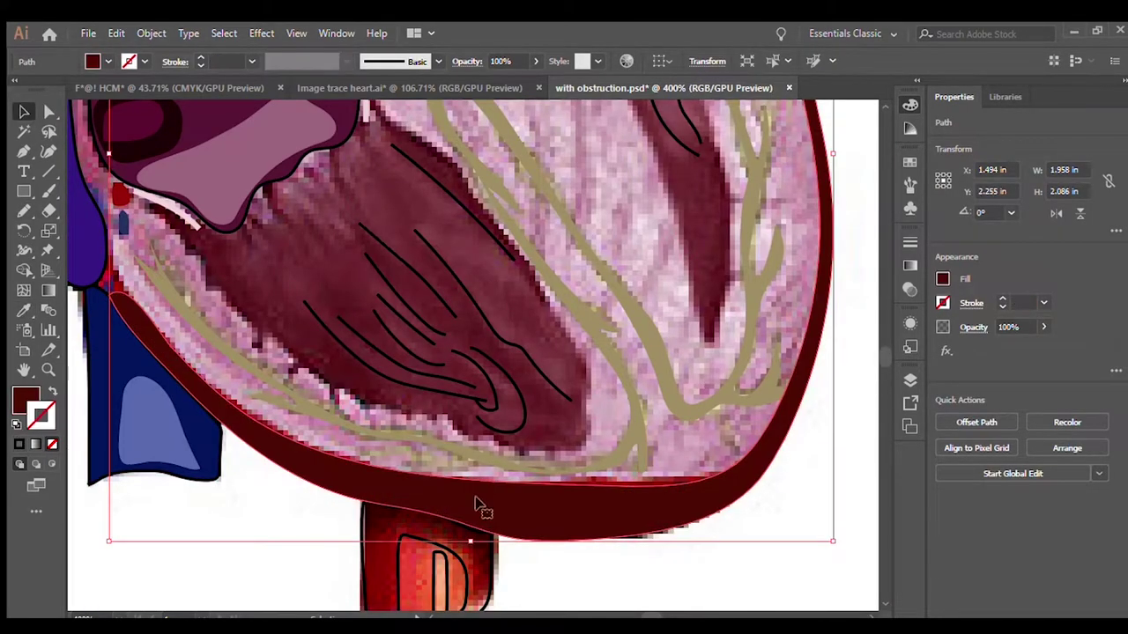
left_click(675, 509)
left_click(713, 407)
scroll(779, 570, "up", 2)
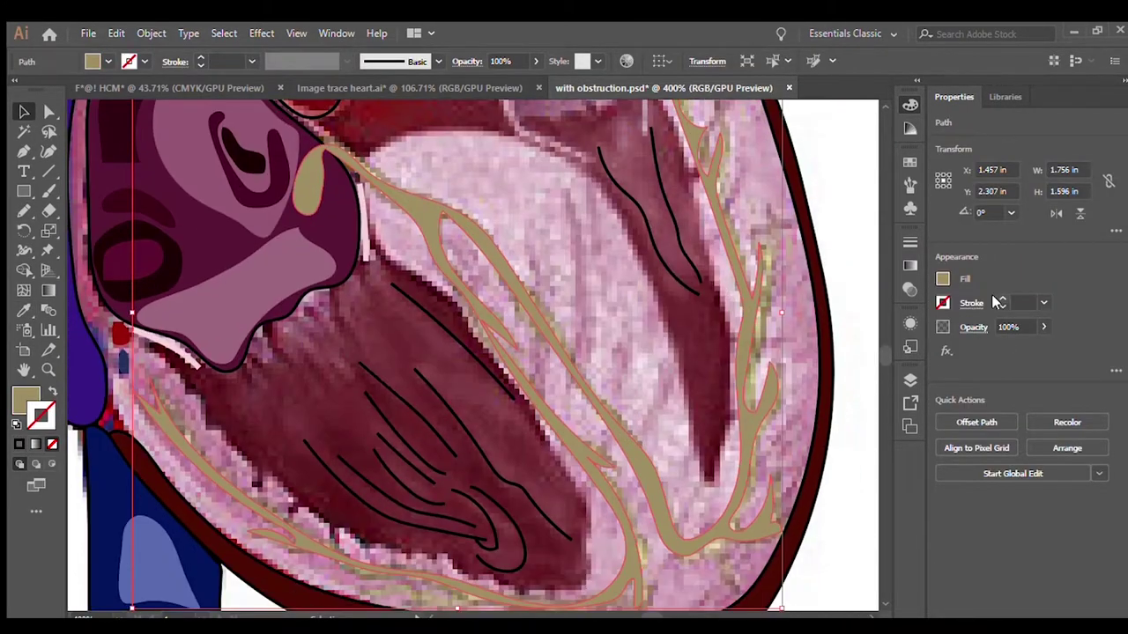
left_click(843, 383)
key("ctrl+0")
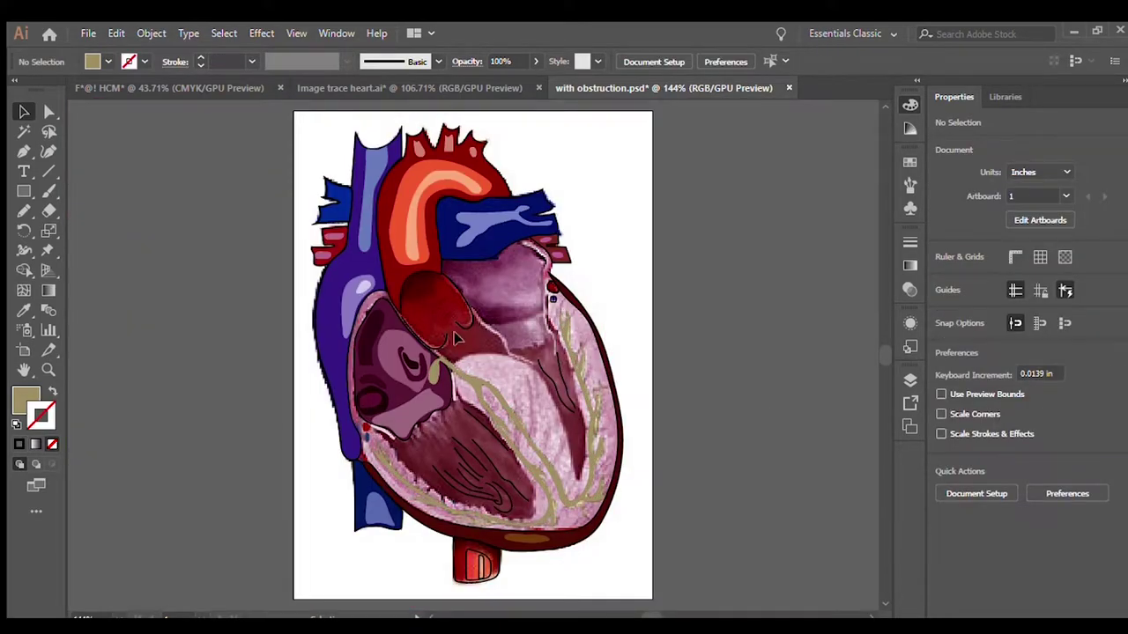
Step: Trace the upper purple chamber with a darker inner band and fill it sampled purple
scroll(455, 338, "up", 5)
scroll(591, 310, "up", 3)
left_click(789, 331)
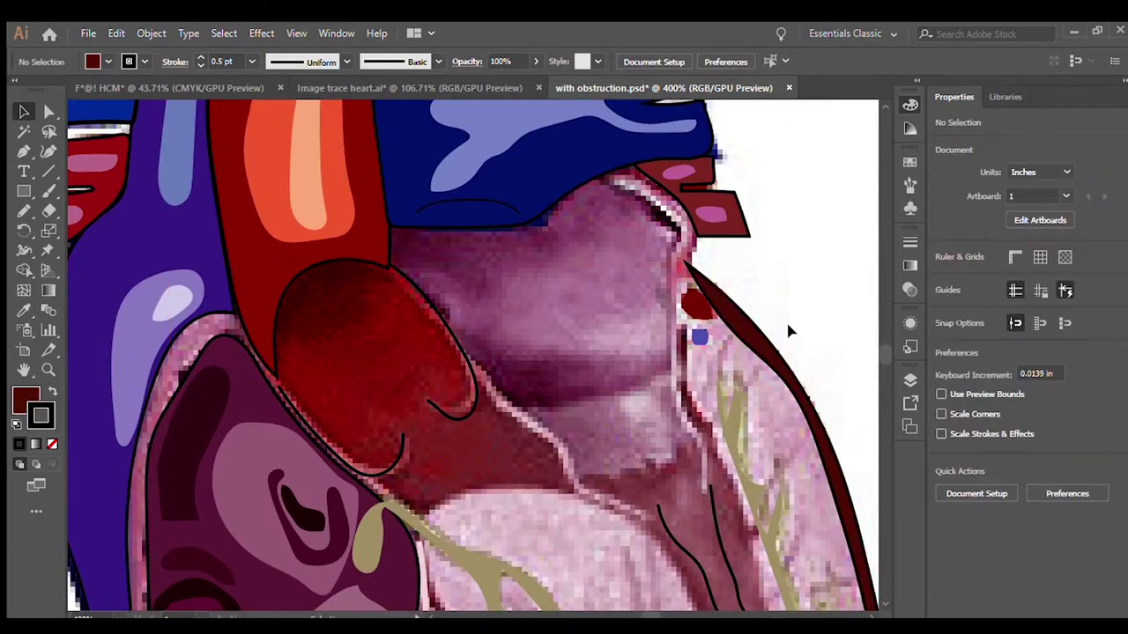
key("ctrl+0")
scroll(708, 421, "up", 4)
key("n")
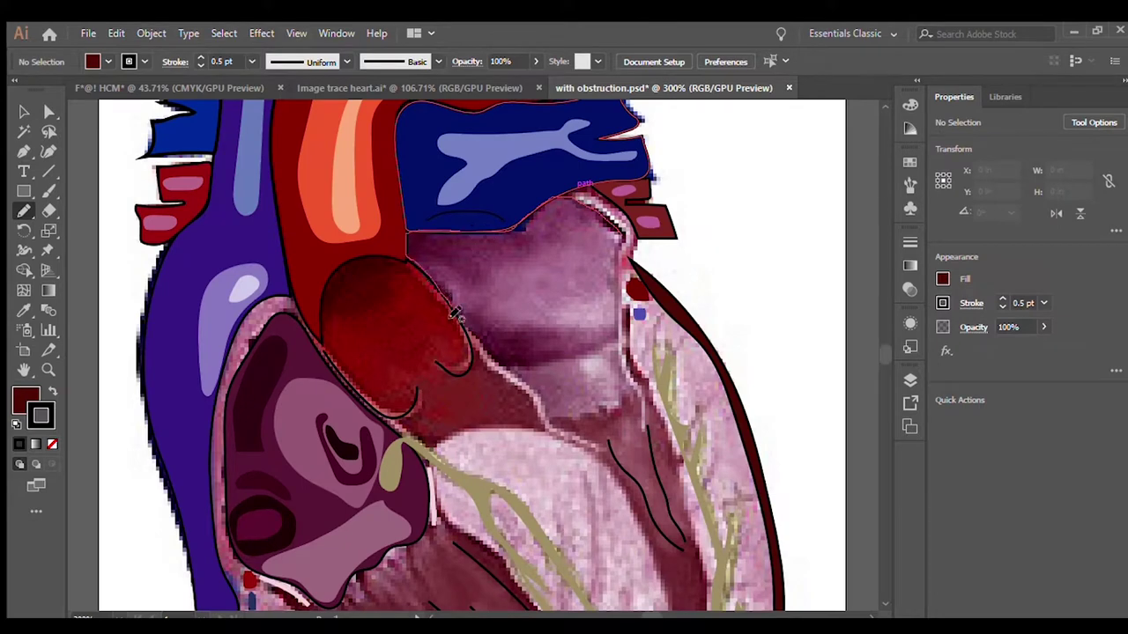
left_click_drag(619, 302, 622, 256)
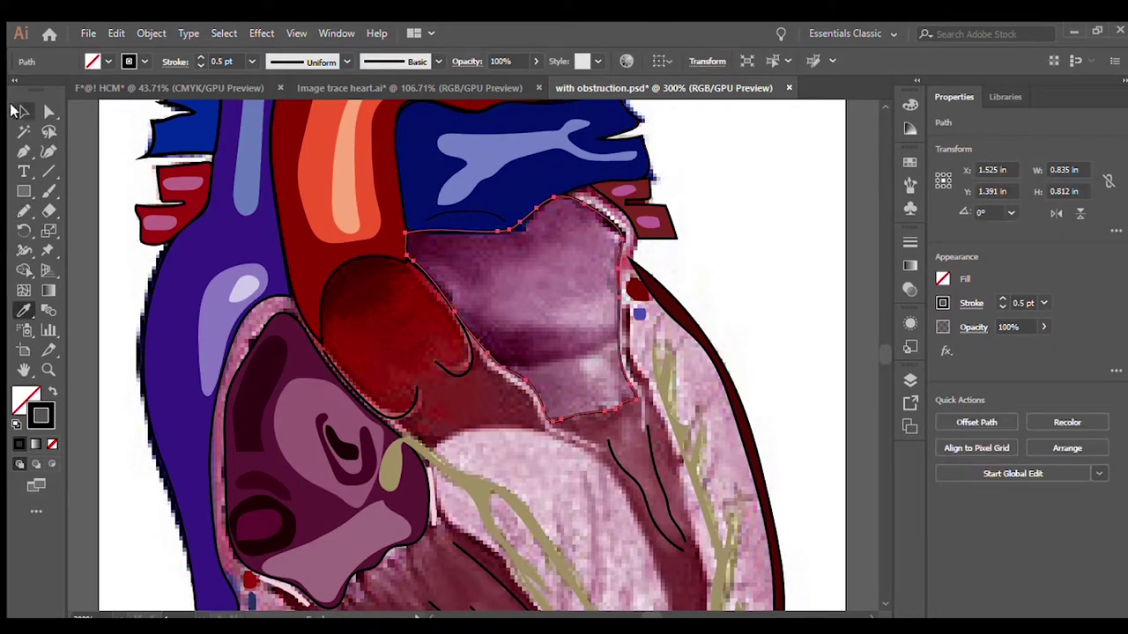
left_click(553, 365)
left_click_drag(595, 335, 504, 363)
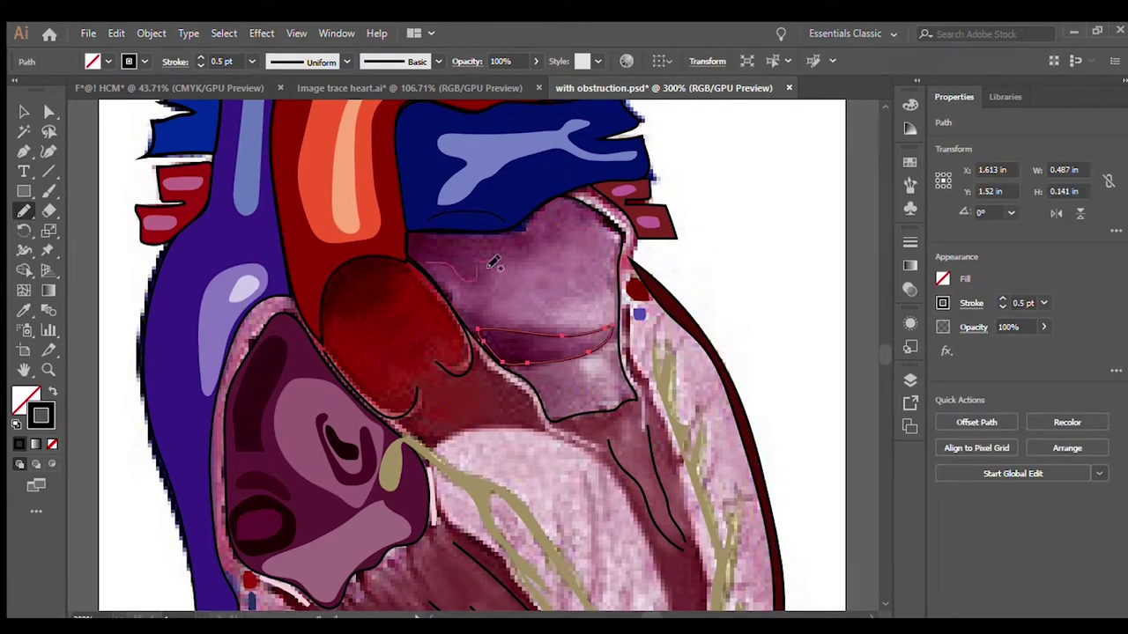
left_click(24, 310)
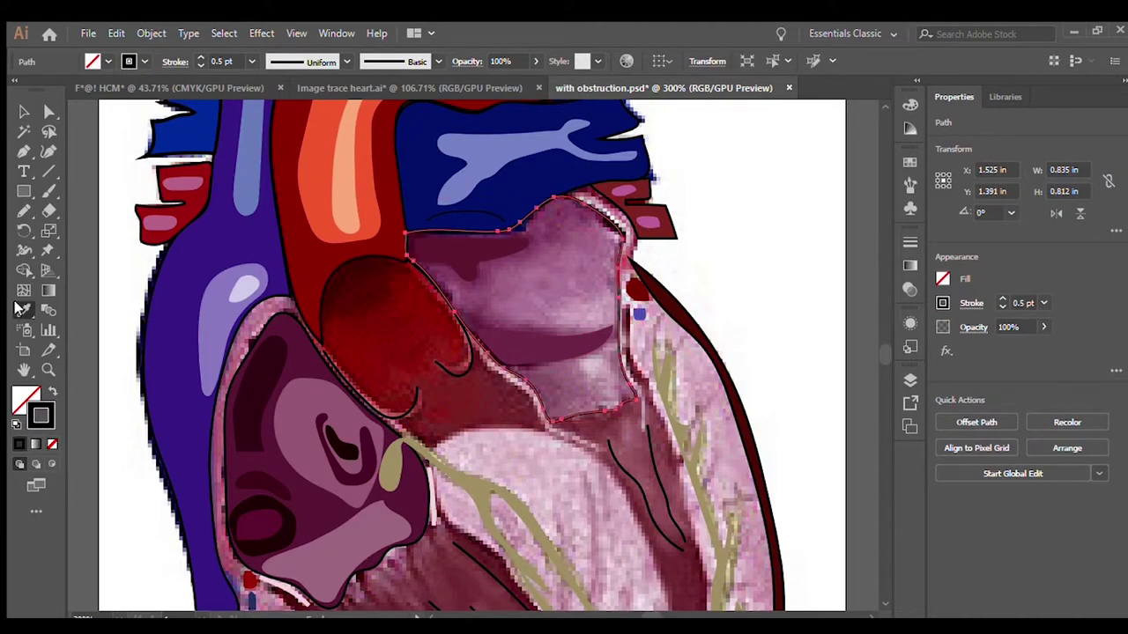
scroll(761, 283, "down", 5)
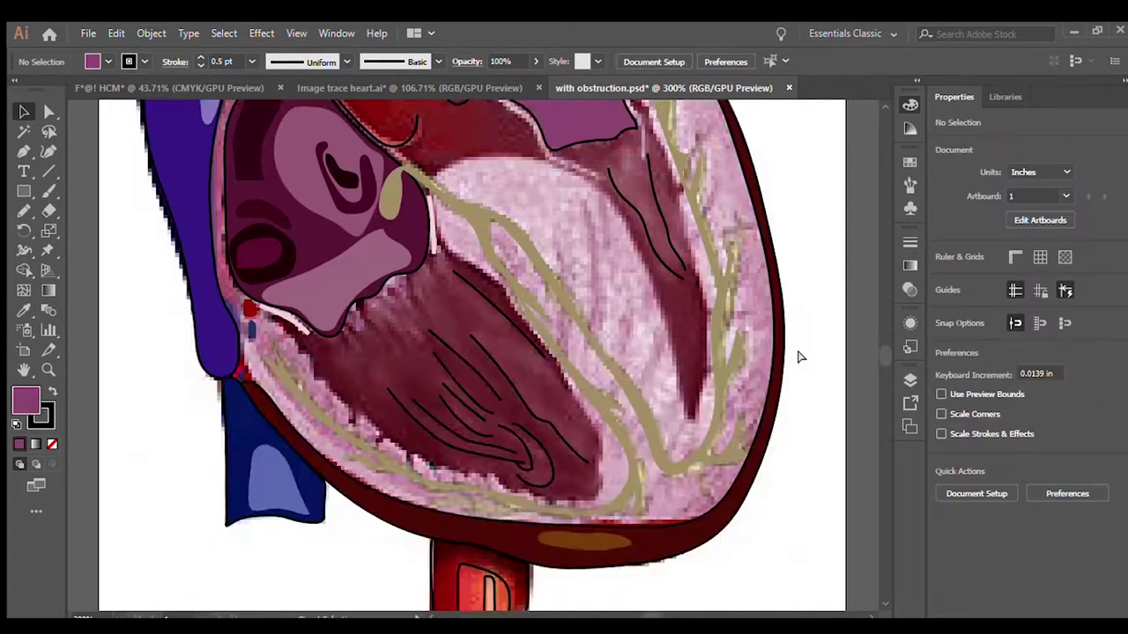
Step: Trace the pale boundary beside the chamber along the heart's inner wall
key("n")
left_click_drag(593, 292, 471, 189)
key("i")
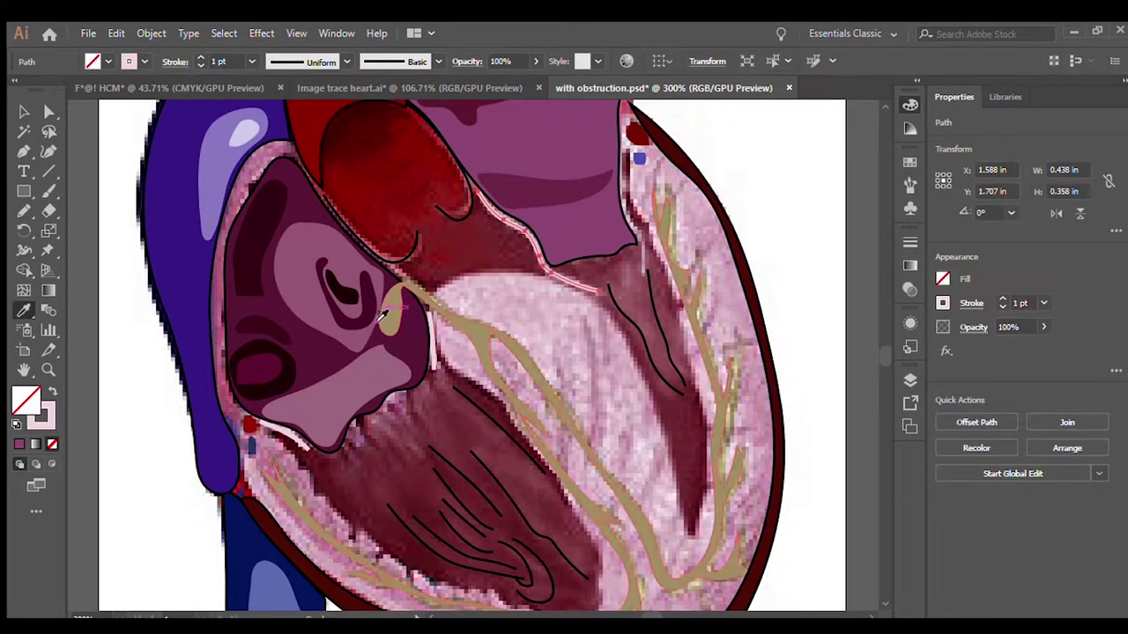
key("ctrl+shift+a")
scroll(793, 302, "up", 2)
scroll(793, 302, "up", 2)
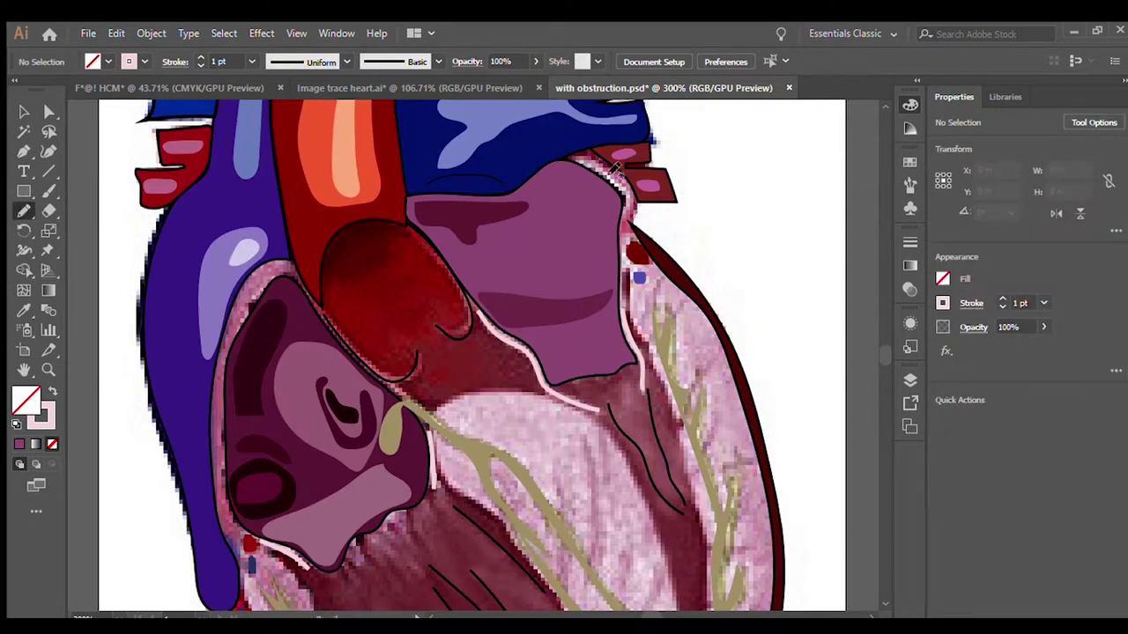
left_click_drag(708, 561, 628, 284)
scroll(694, 477, "down", 5)
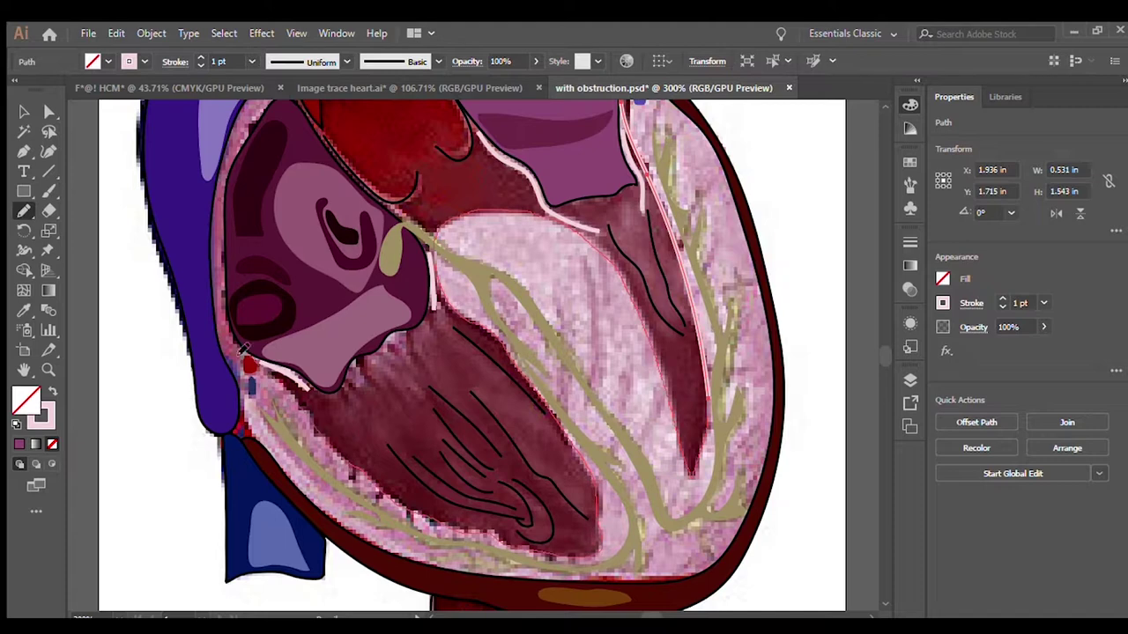
Step: Close the large inner-wall outline up the heart's left edge and fill it pale pink
left_click_drag(246, 350, 225, 264)
key("a")
scroll(227, 377, "up", 3)
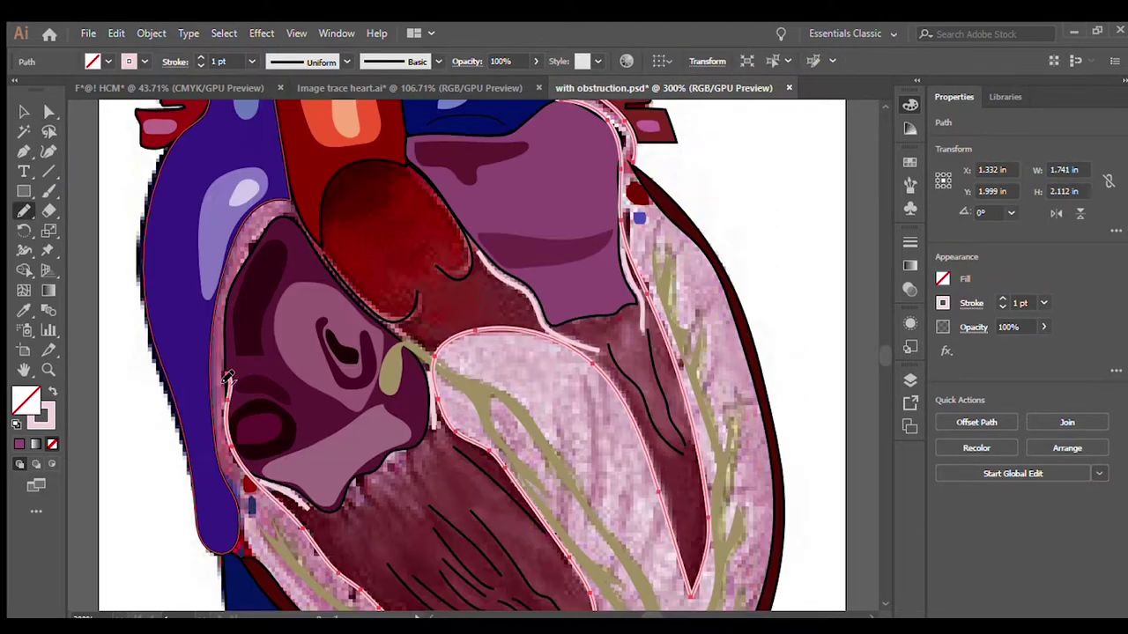
scroll(269, 577, "down", 6)
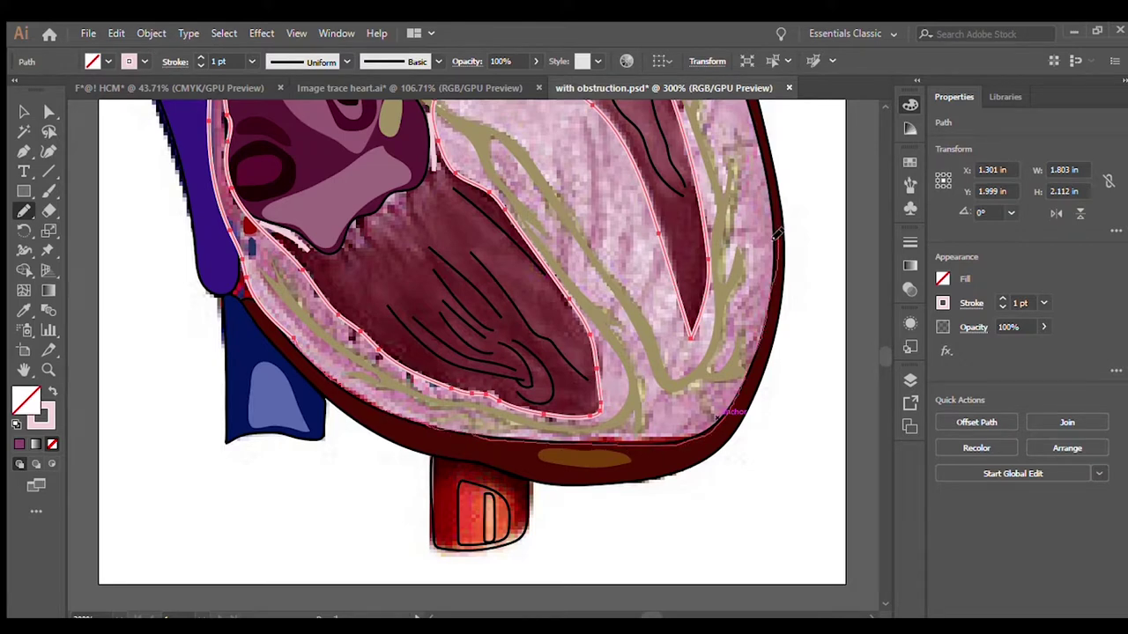
scroll(777, 234, "up", 5)
scroll(740, 300, "up", 3)
key("i")
left_click(705, 366)
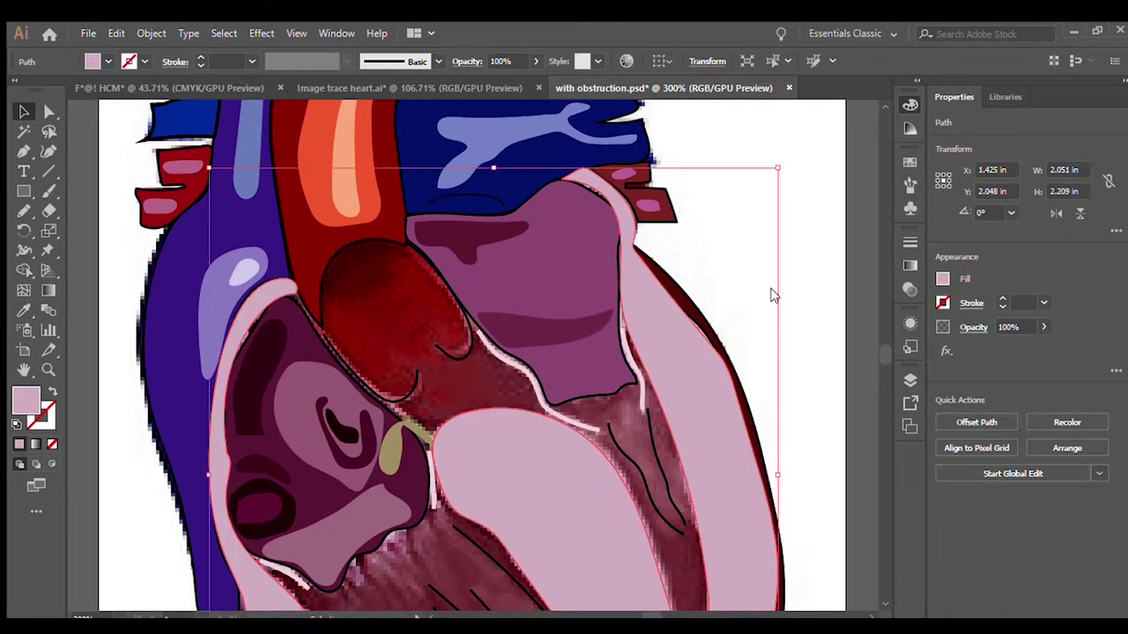
Step: Review the purple and pale pink shapes, then swap an ellipse's fill and stroke colours
left_click(771, 295)
scroll(771, 295, "down", 2)
left_click(291, 256)
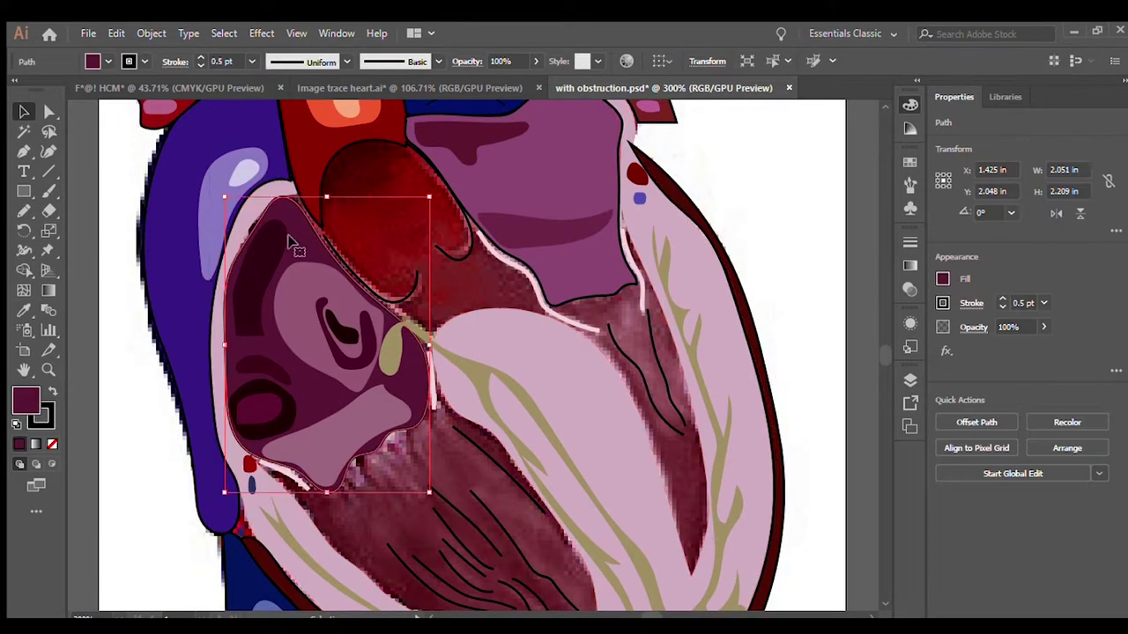
scroll(365, 309, "up", 2)
left_click(365, 309)
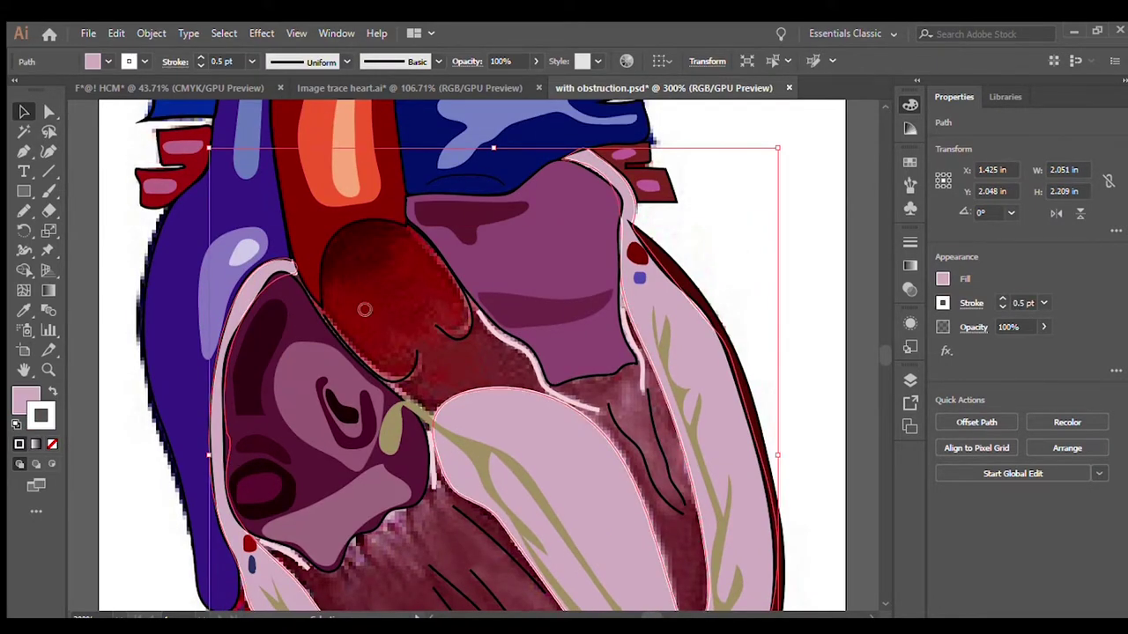
left_click(815, 341)
scroll(815, 342, "down", 3)
scroll(815, 342, "down", 3)
key("ctrl+0")
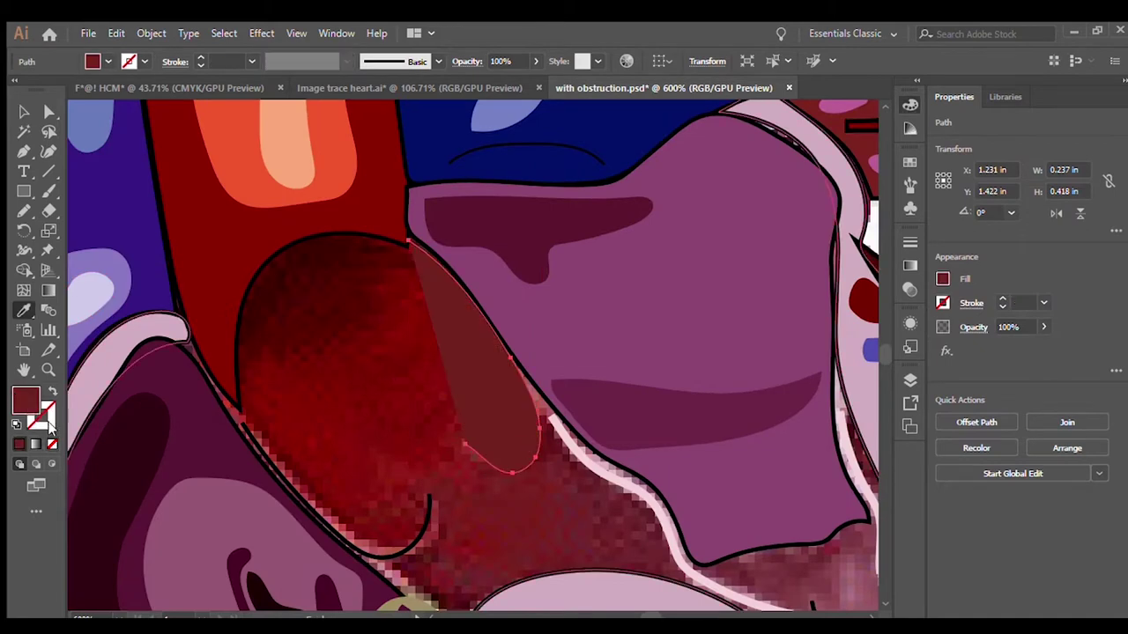
key("shift+x")
key("v")
Step: Fill the thin muscle lines and the bottom vessel stub with sampled dark red
scroll(467, 357, "down", 5)
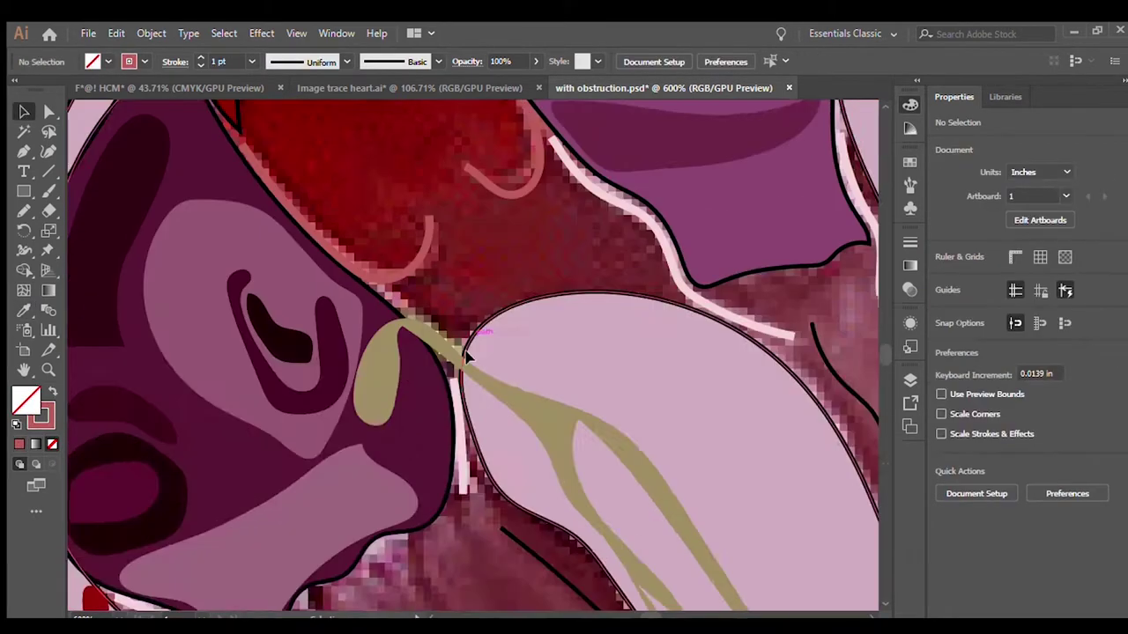
scroll(467, 357, "down", 5)
left_click(614, 214)
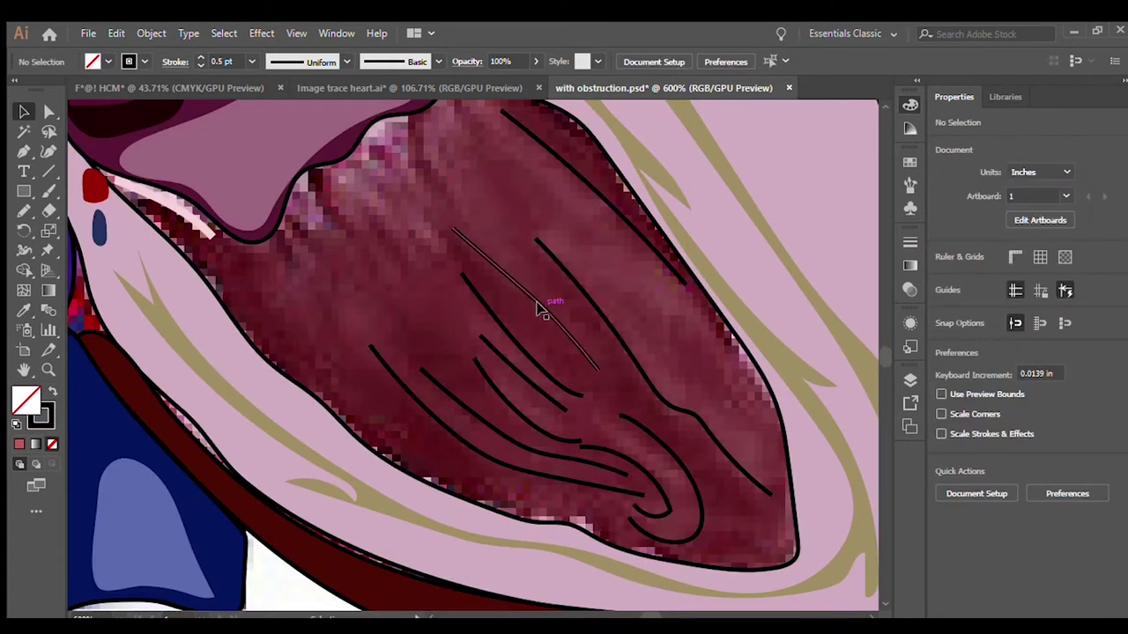
left_click(541, 307)
left_click(642, 461, "shift")
key("i")
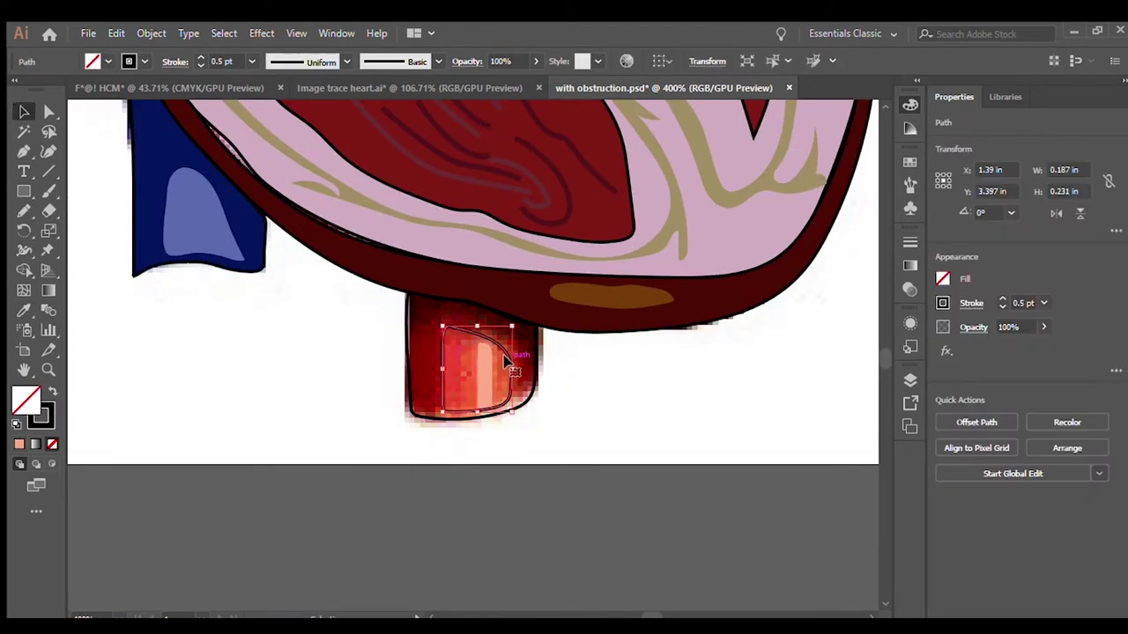
left_click(29, 310)
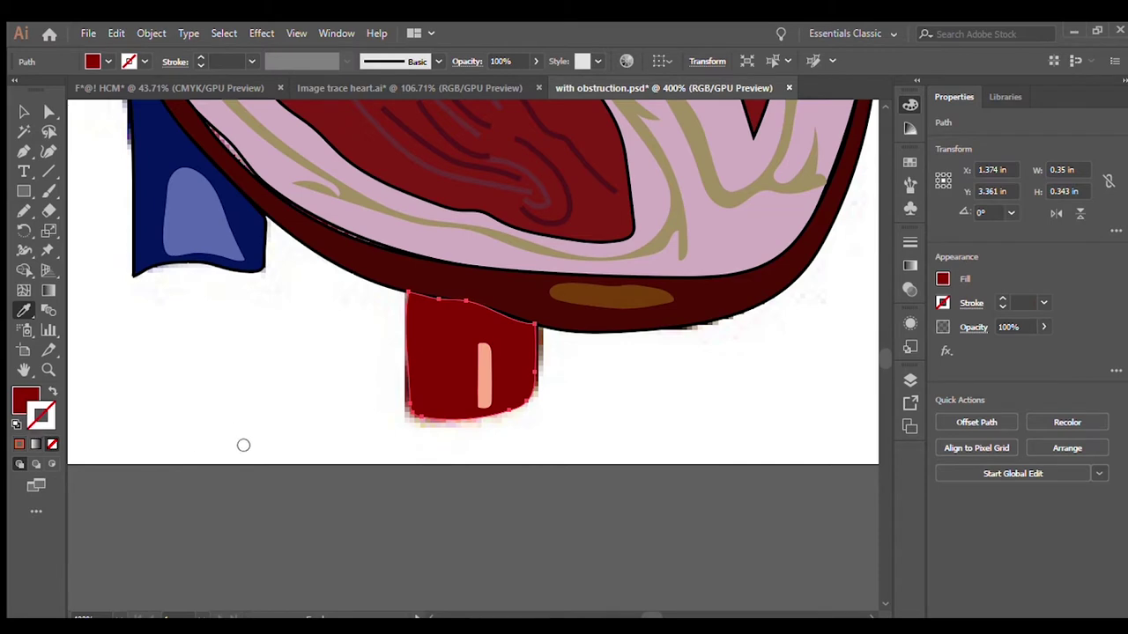